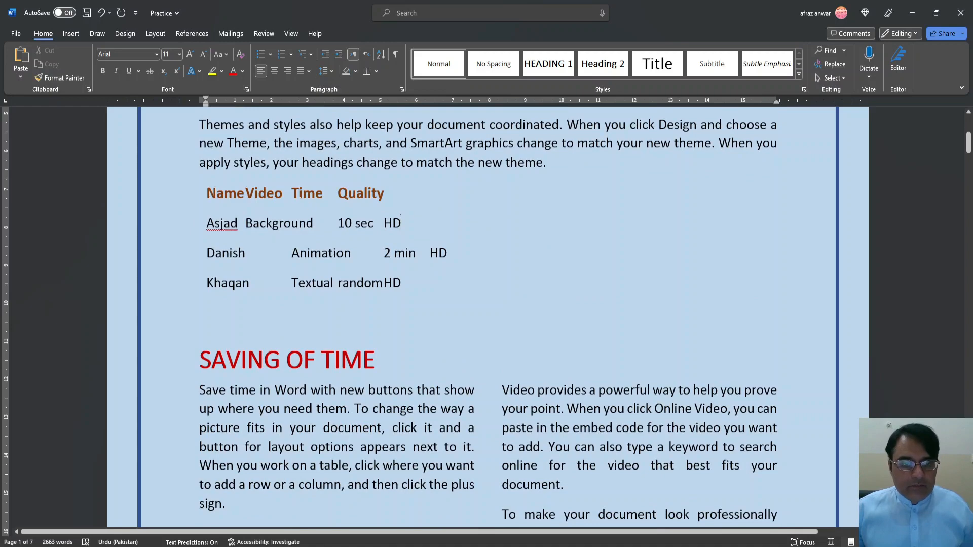
drag(206, 193, 405, 283)
click(202, 306)
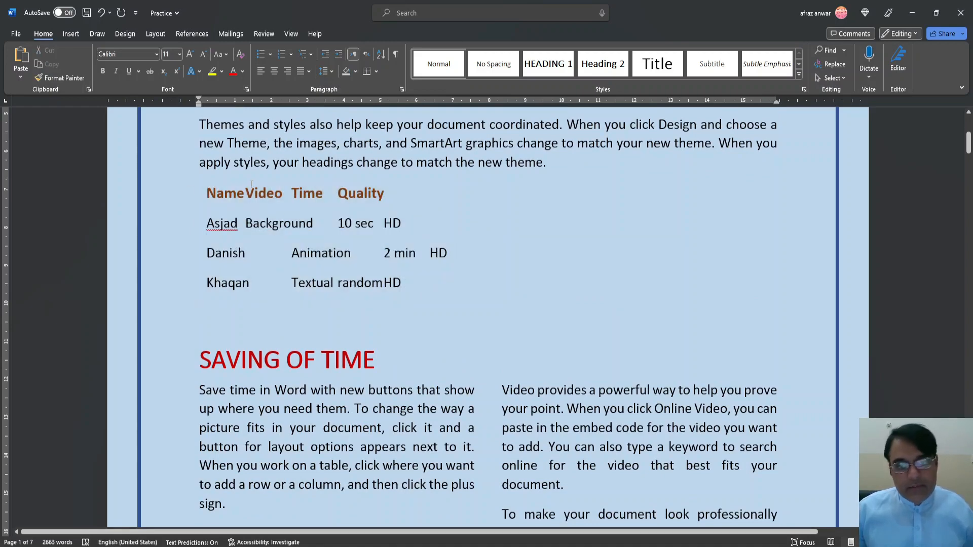
scroll(261, 228, down, 2)
scroll(260, 228, up, 5)
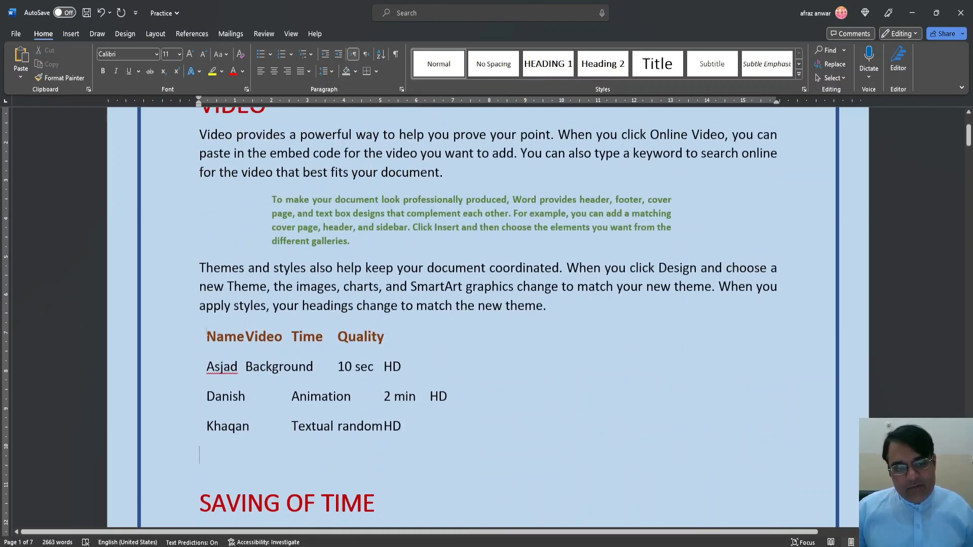
drag(201, 335, 408, 409)
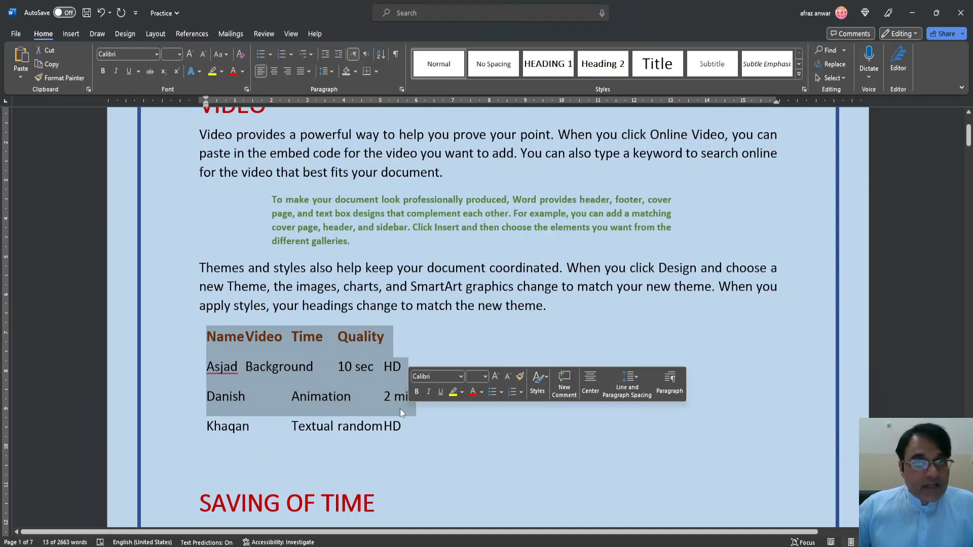
click(222, 333)
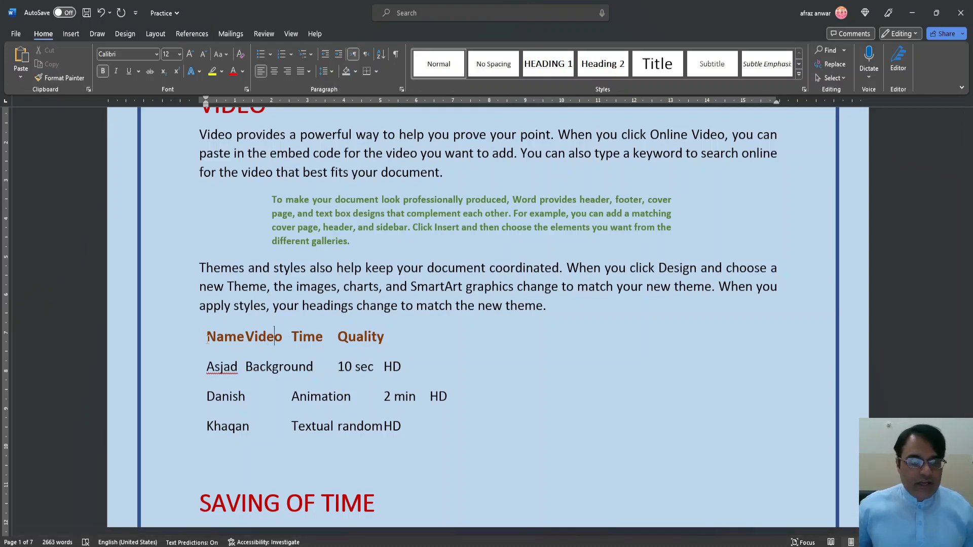
- Convert the four tabbed lines starting with Name, Video, Time, Quality into a four-column table with automatic fixed column width, separated at tabs
drag(207, 340, 403, 430)
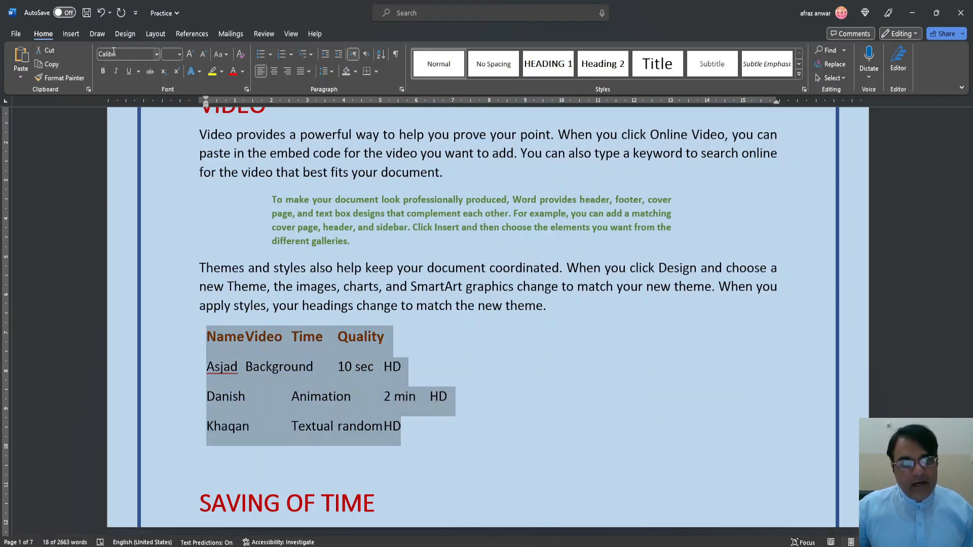
click(71, 34)
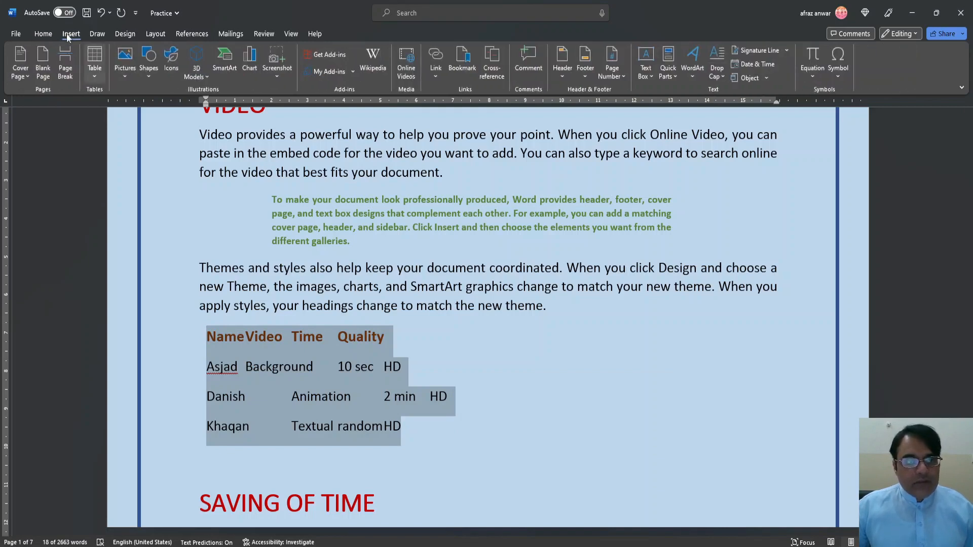
click(93, 79)
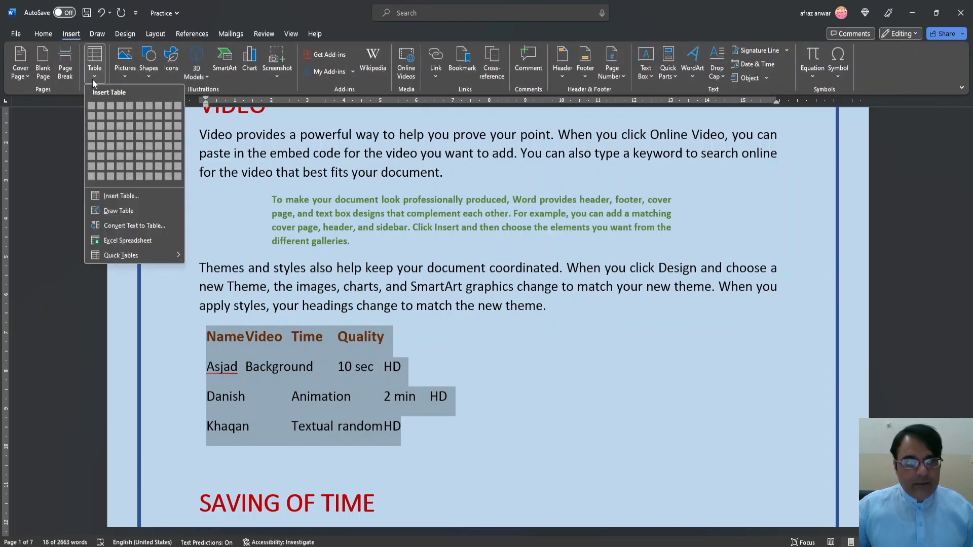
click(134, 227)
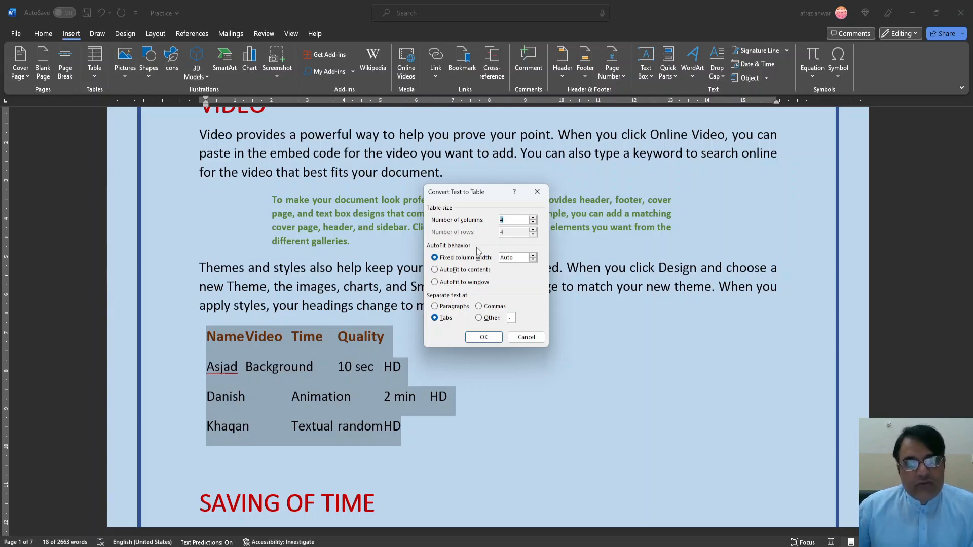
click(443, 271)
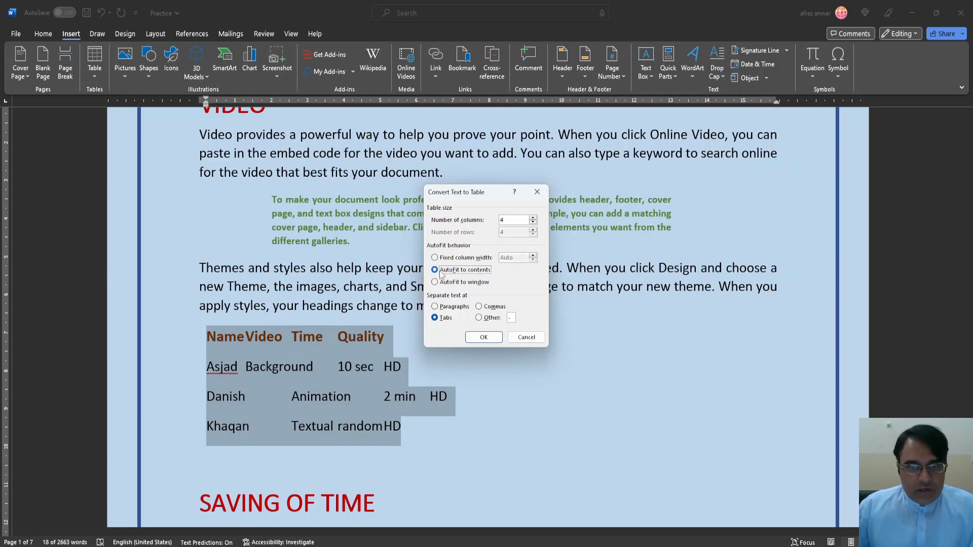
click(438, 286)
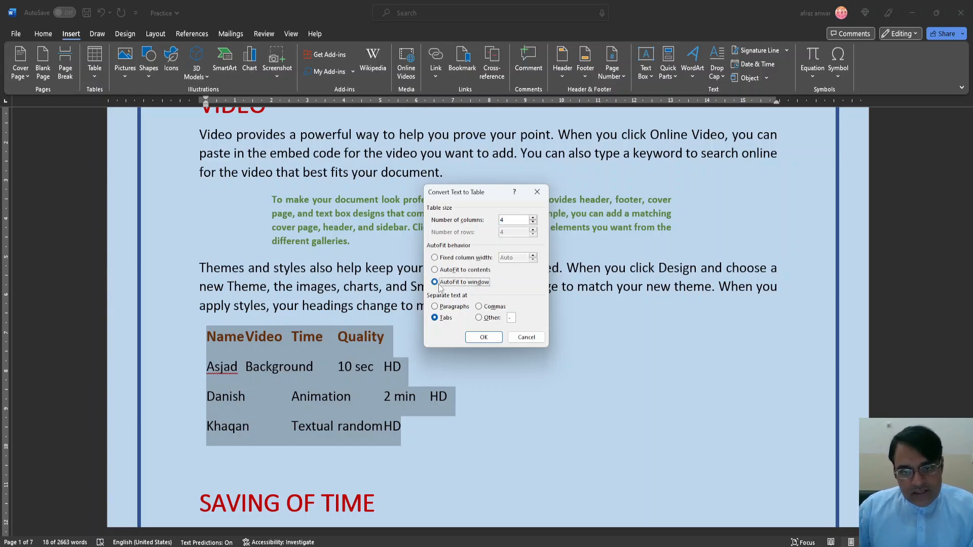
click(438, 259)
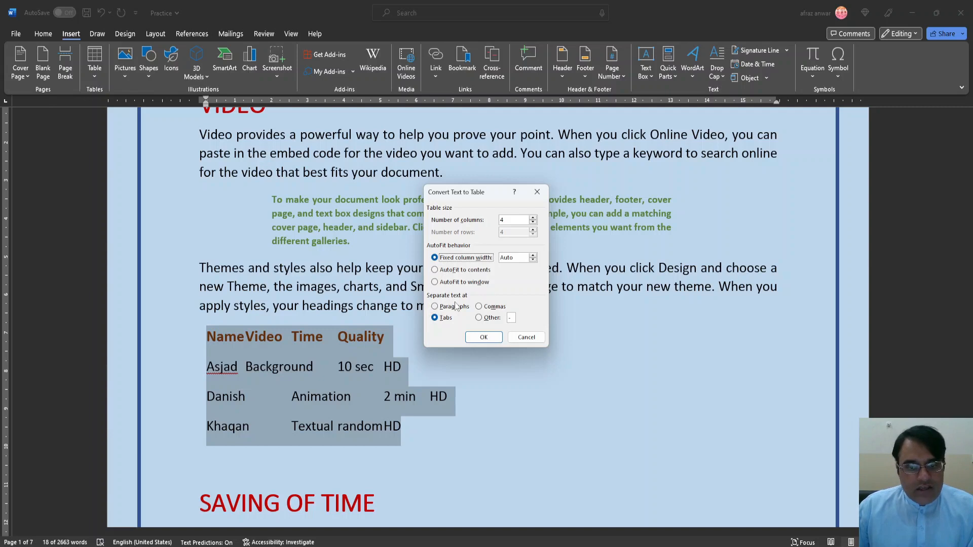
click(435, 307)
click(481, 309)
click(480, 318)
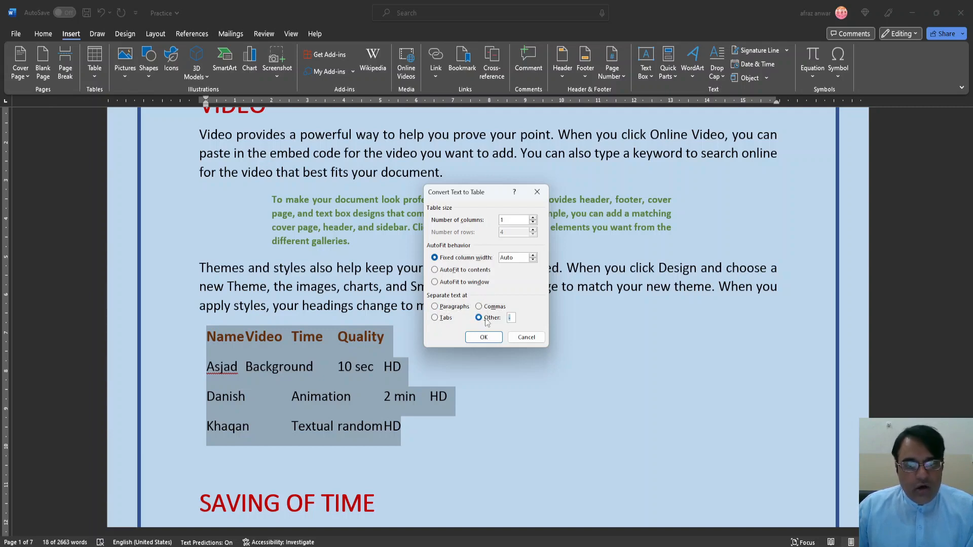
click(442, 319)
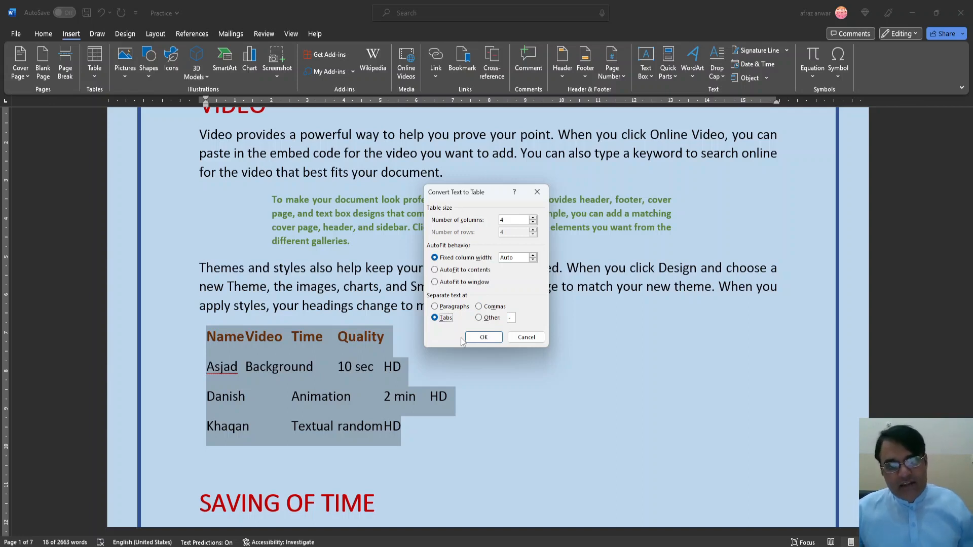
click(484, 337)
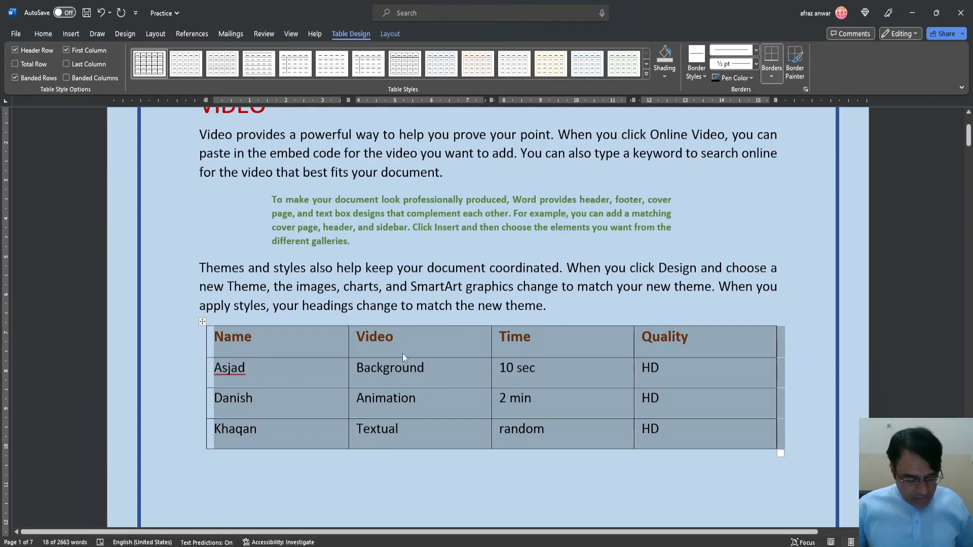
- Undo the table conversion and reconvert the four lines into a four-column table with AutoFit to contents, separated at tabs
key(ctrl+z)
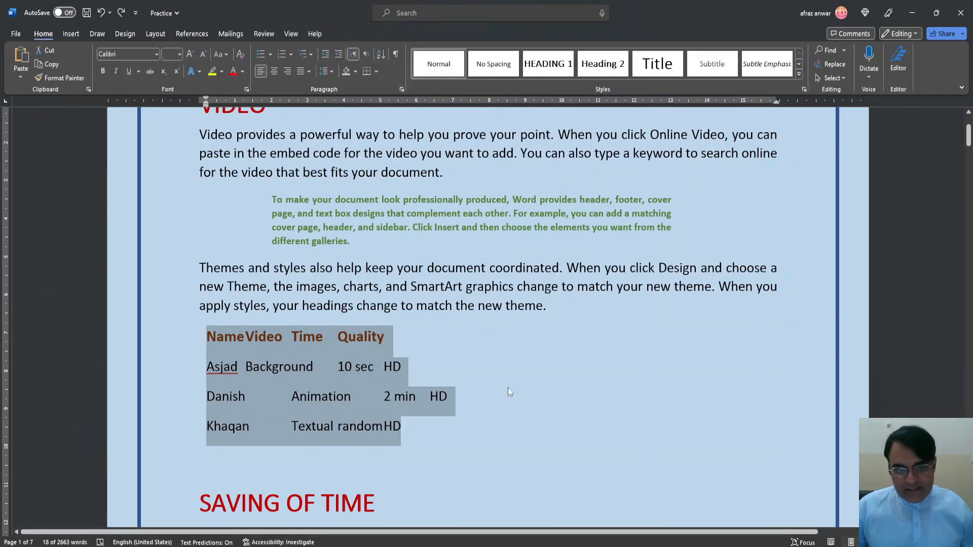
click(271, 369)
drag(206, 336, 401, 431)
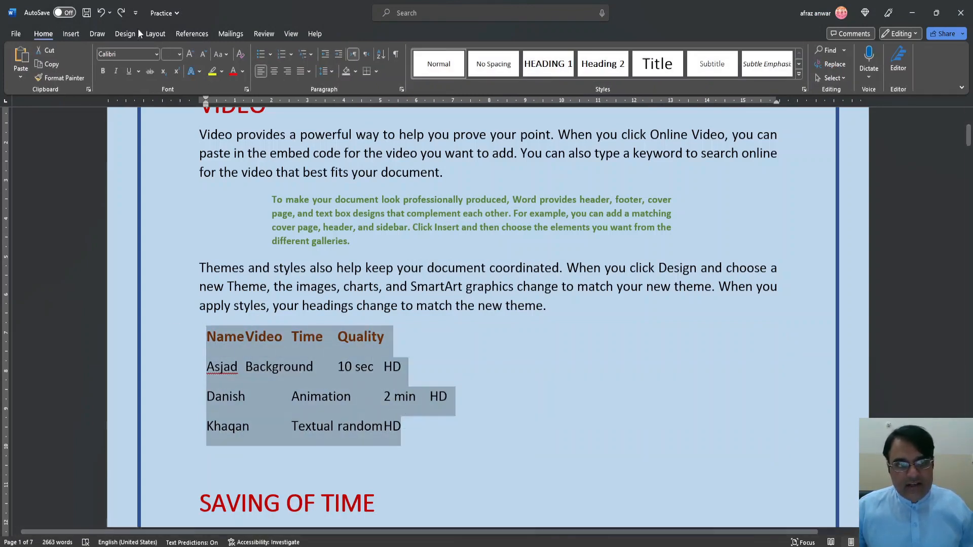
click(70, 35)
click(96, 68)
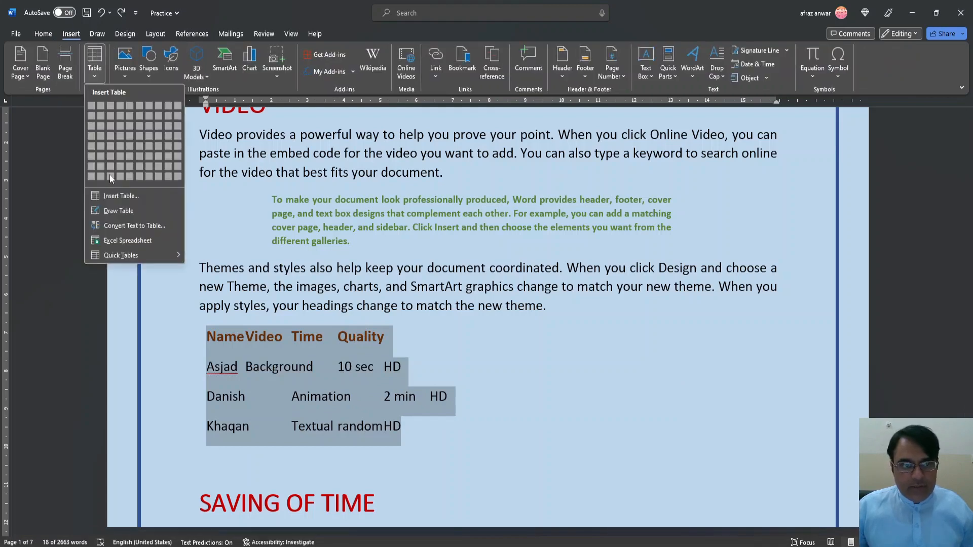
click(147, 226)
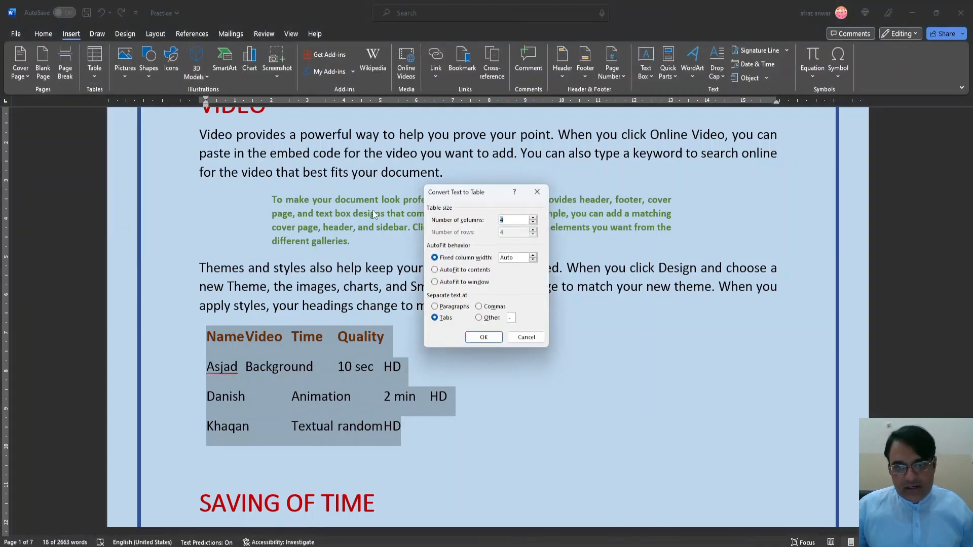
click(443, 271)
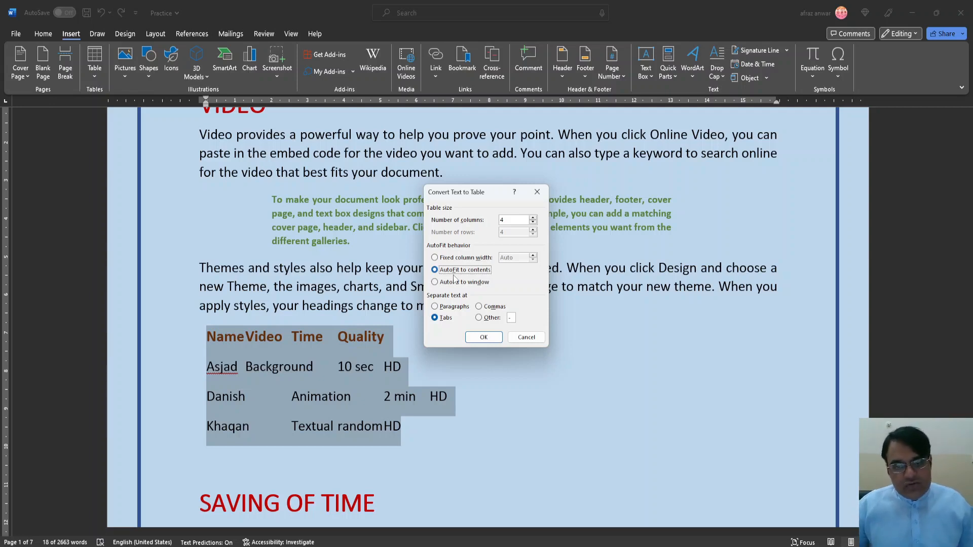
click(477, 337)
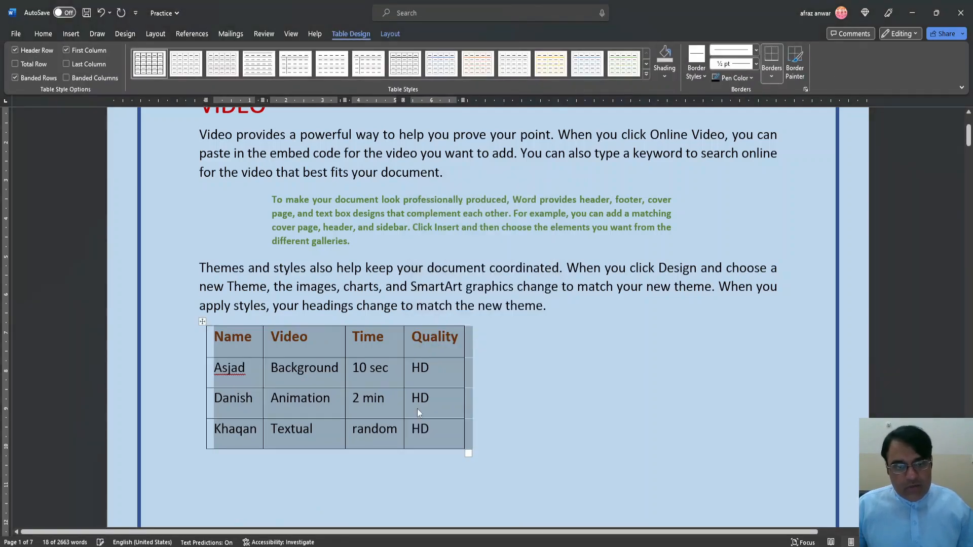
- Undo the conversion of the four lines into the table fitted to its contents
click(420, 367)
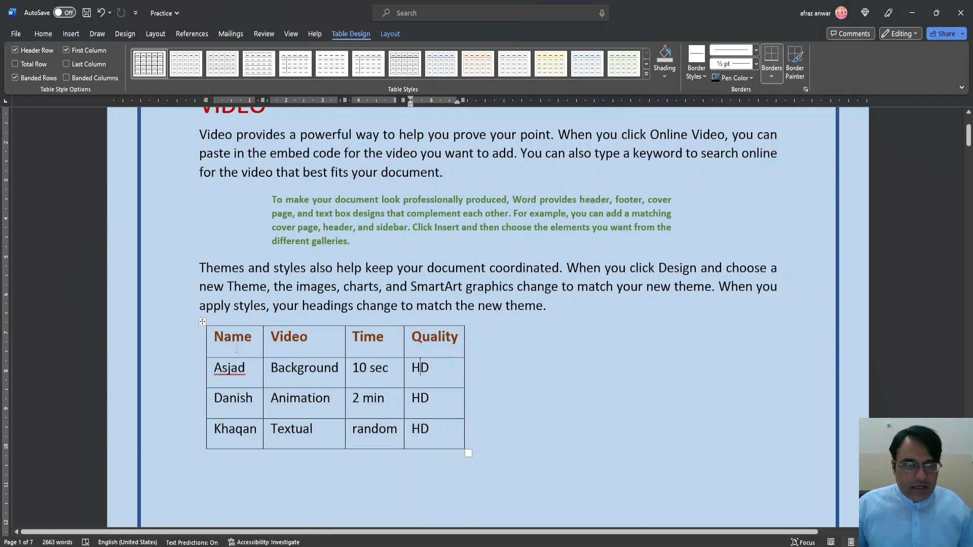
double_click(299, 368)
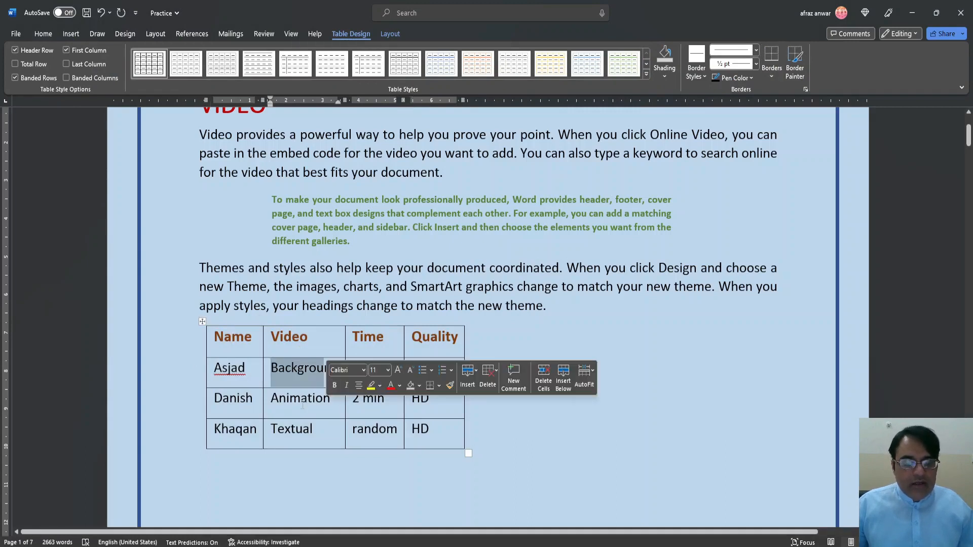
click(321, 346)
key(ctrl+z)
click(381, 405)
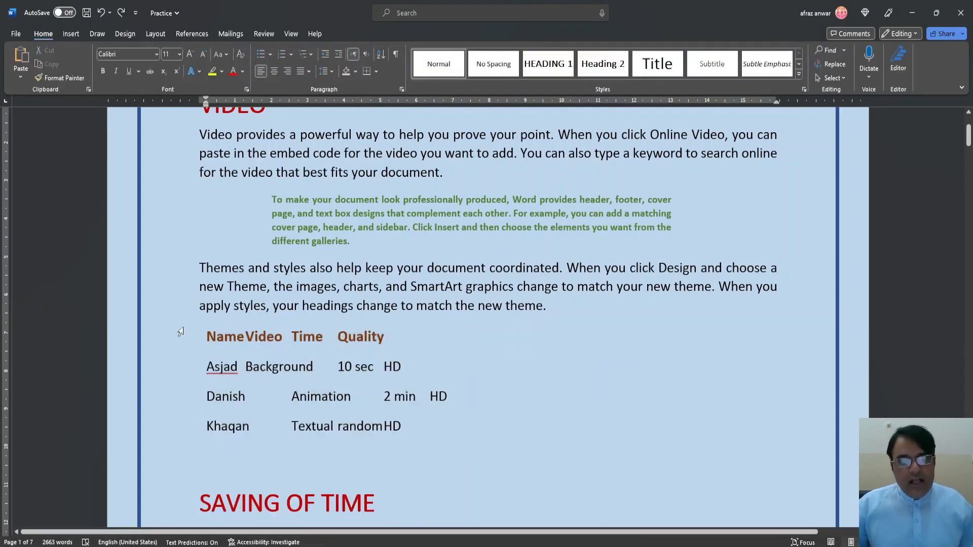
- Try converting the four tabbed lines into a one-column table separated at paragraphs, and undo that conversion
drag(205, 337, 404, 419)
click(71, 34)
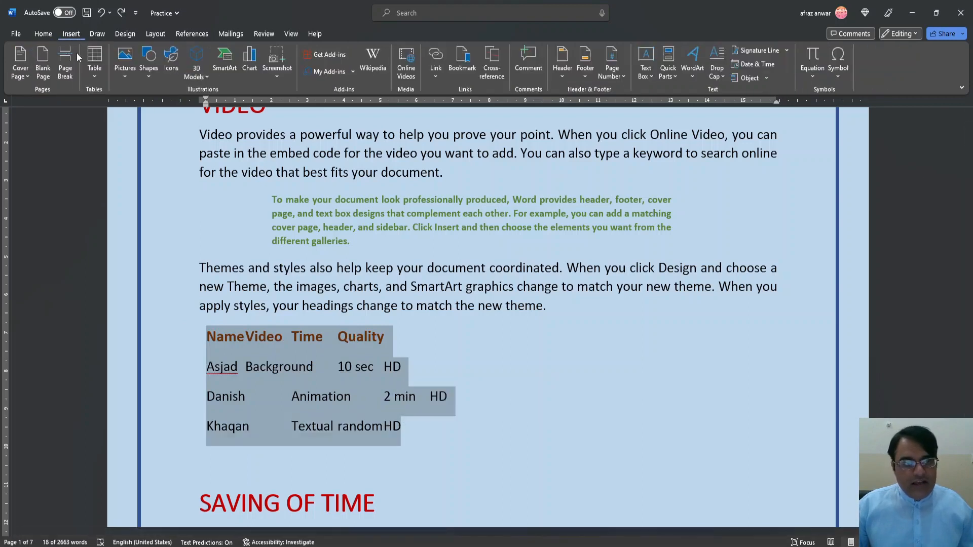
click(94, 66)
click(133, 226)
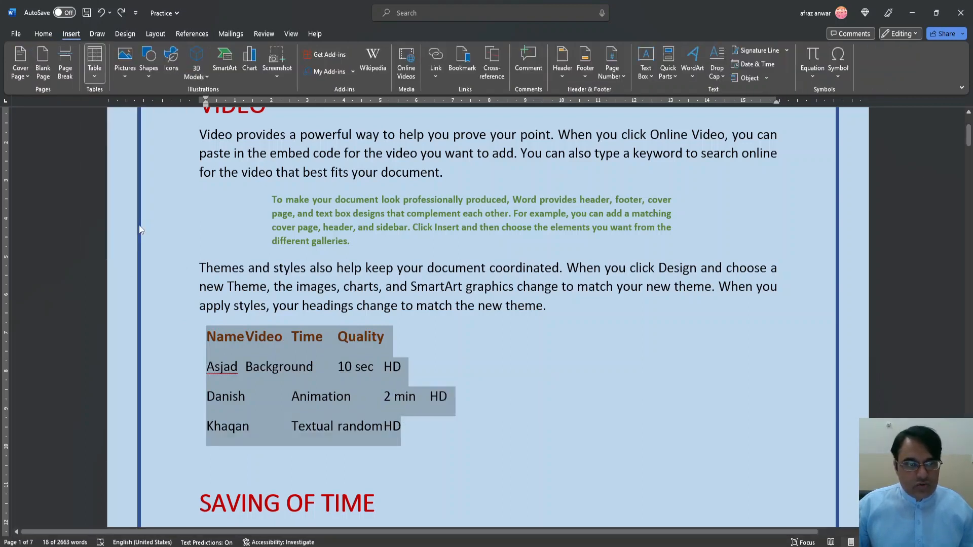
click(444, 306)
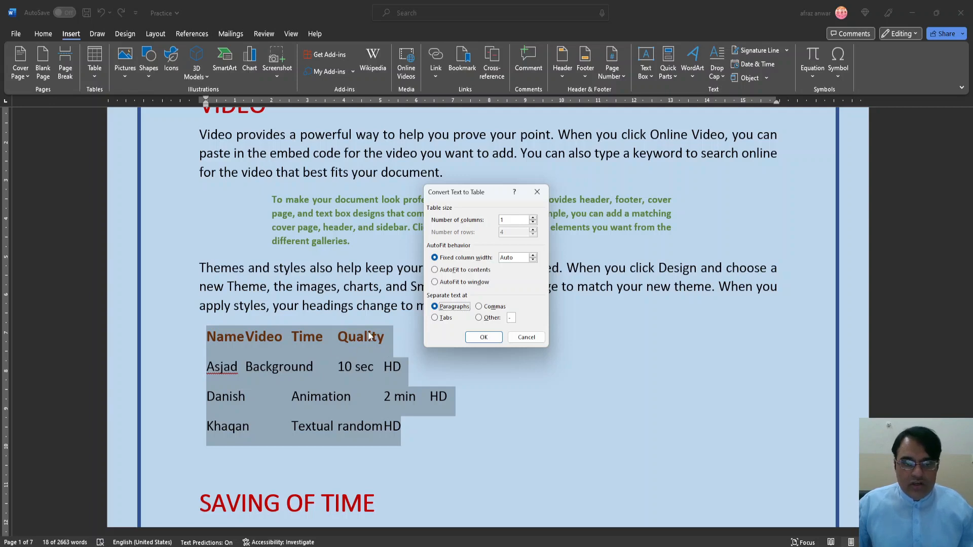
click(484, 337)
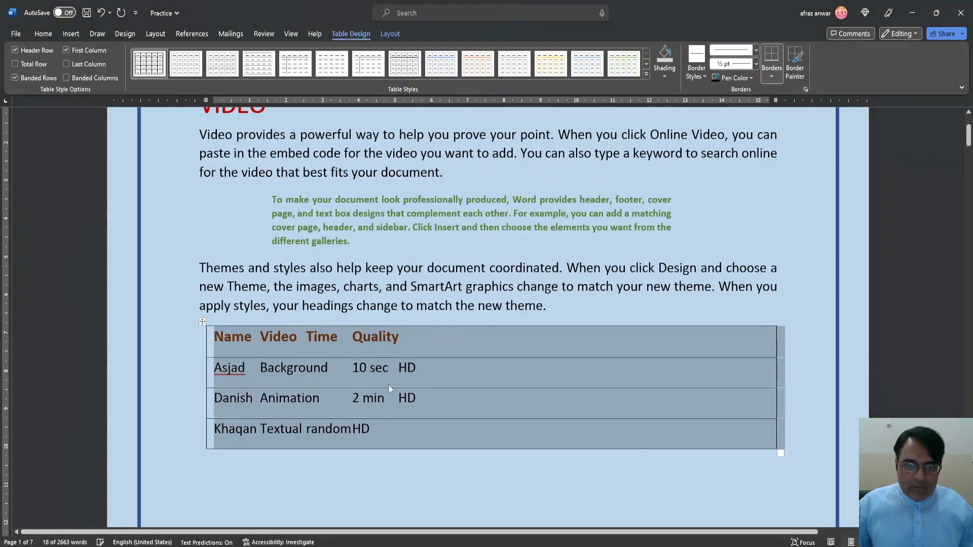
click(566, 364)
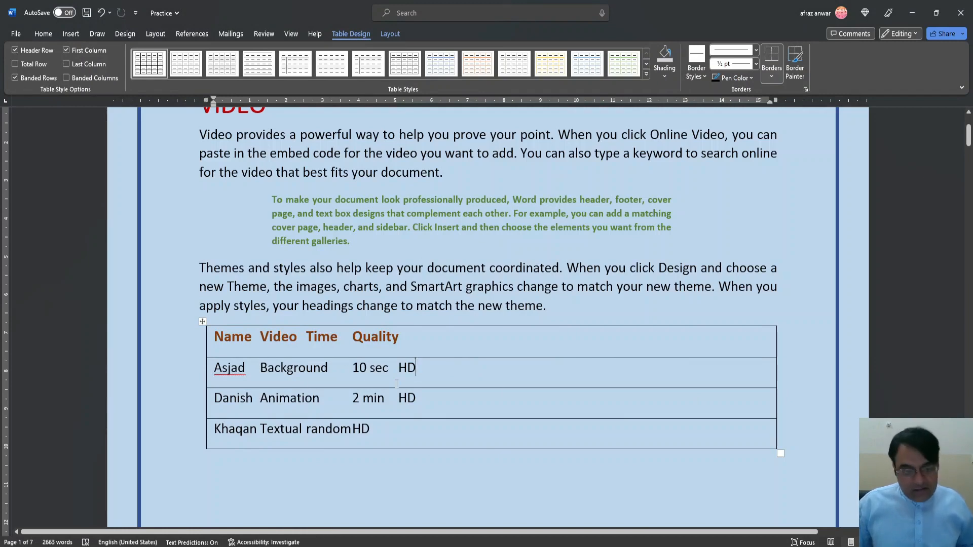
key(ctrl+z)
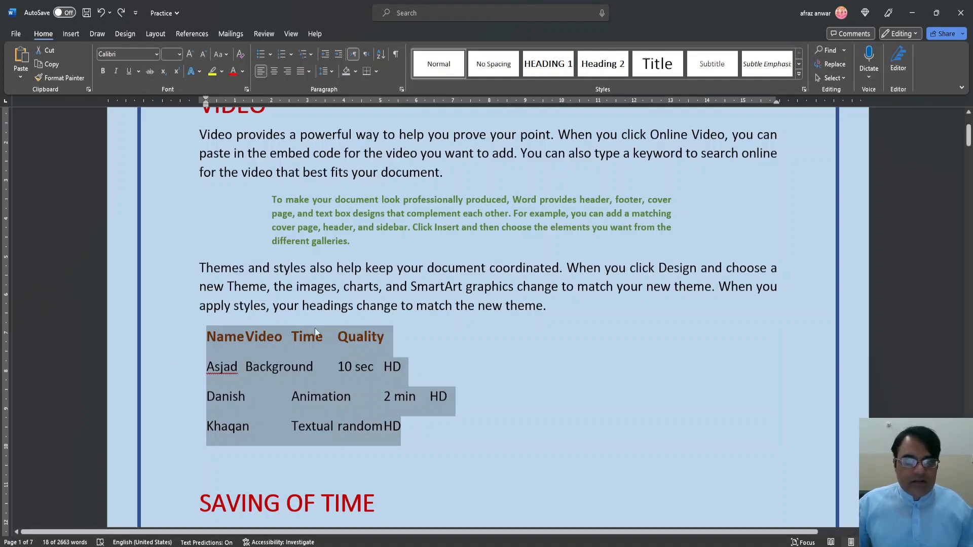
- Add three new paragraphs below the last line of the tabbed text, above the SAVING OF TIME heading
click(452, 436)
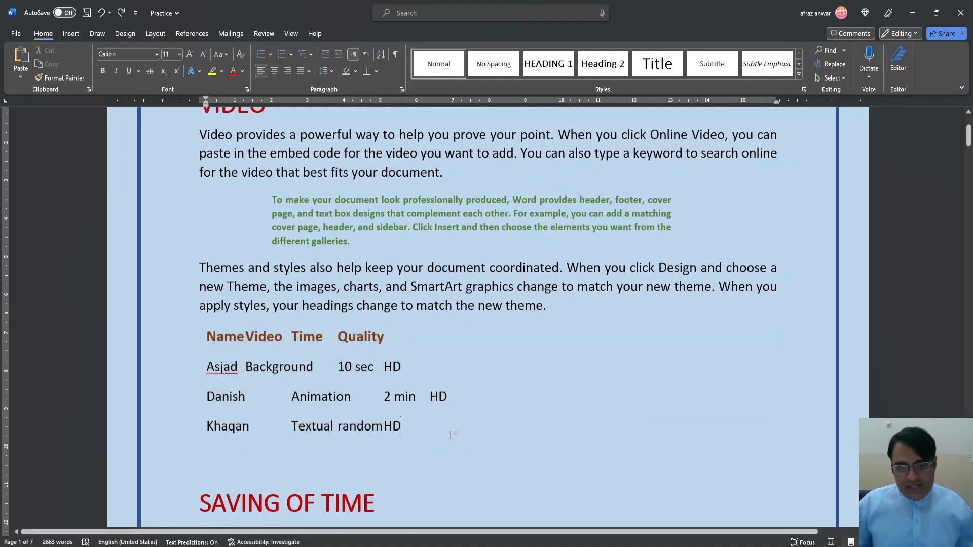
key(Return)
key(Return)
key(Return)
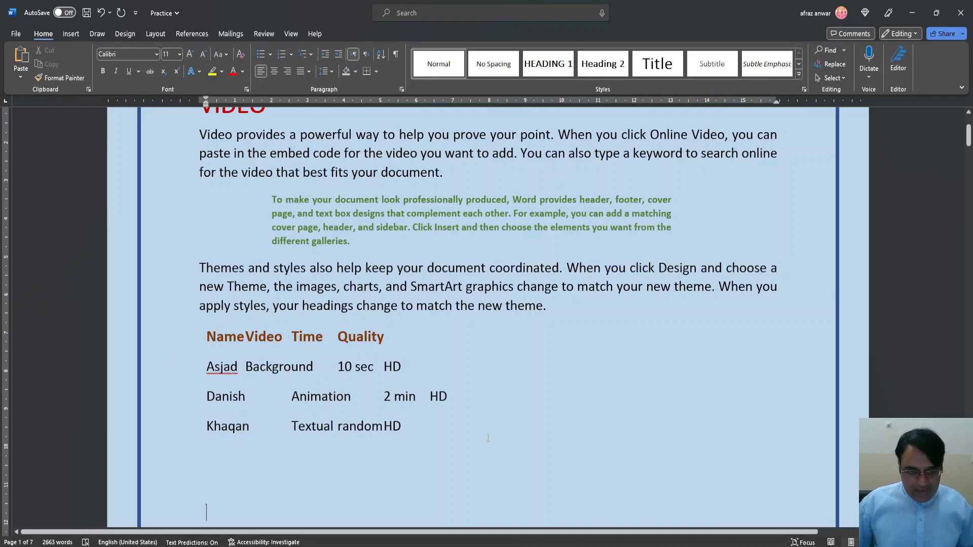
scroll(472, 435, down, 4)
text(1)
key(alt+shift)
text(2)
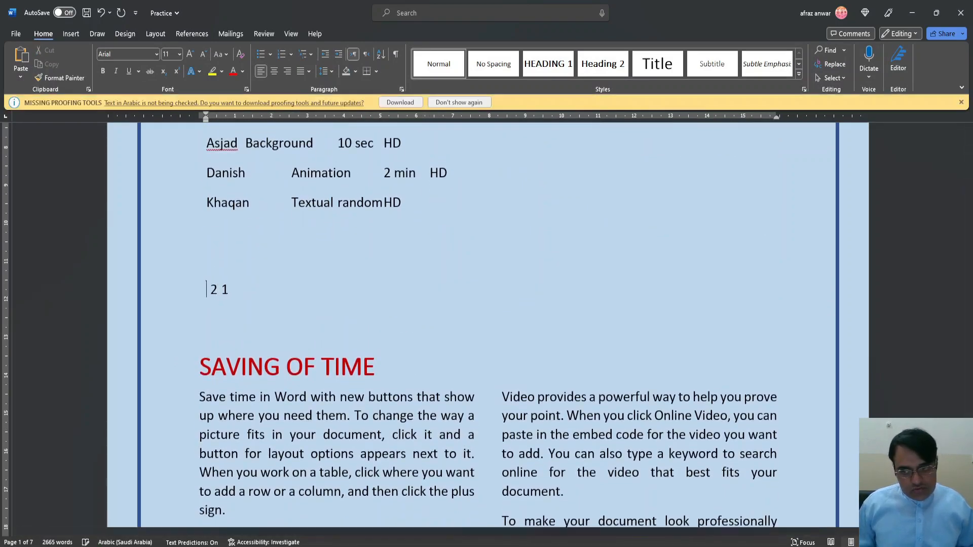
key(BackSpace)
key(BackSpace)
key(BackSpace)
key(BackSpace)
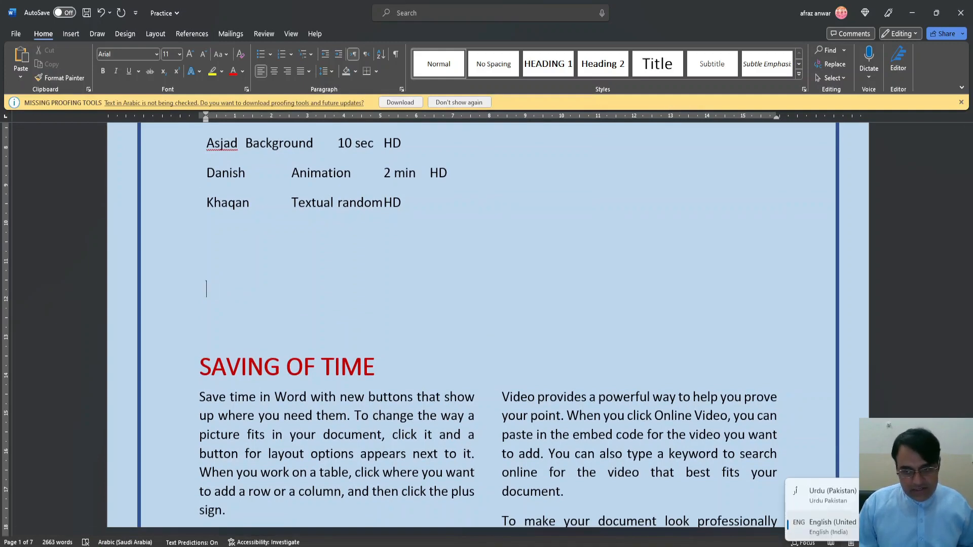
text(1 2 3 4 5)
key(Return)
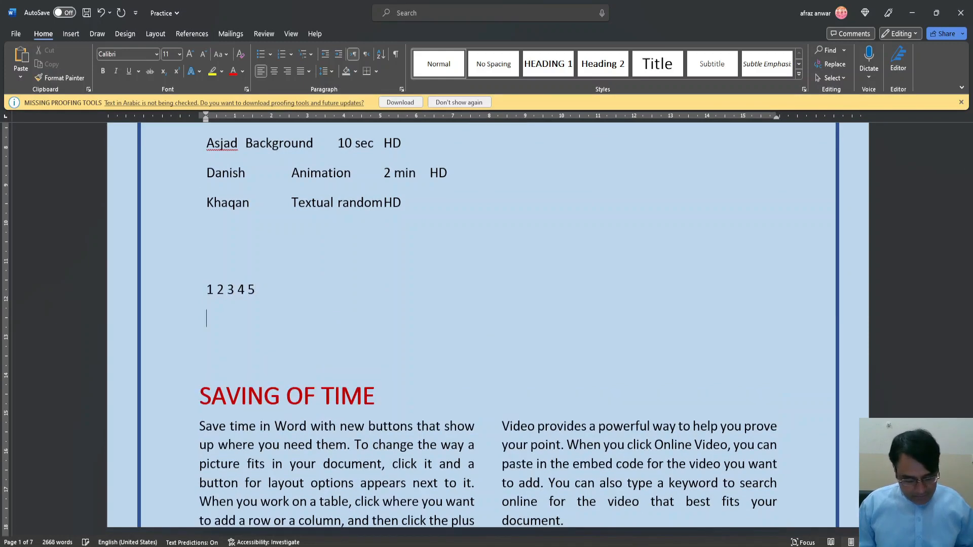
text(12)
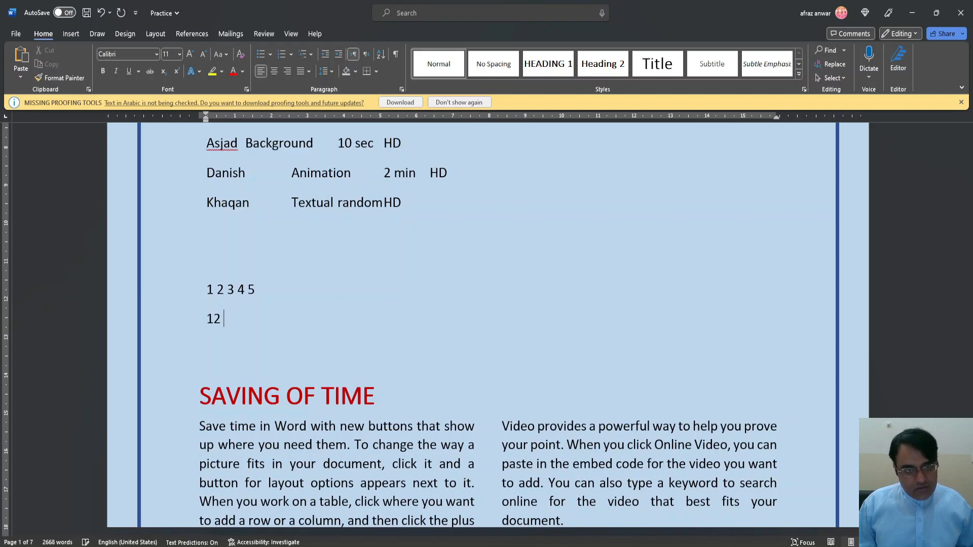
text( 13)
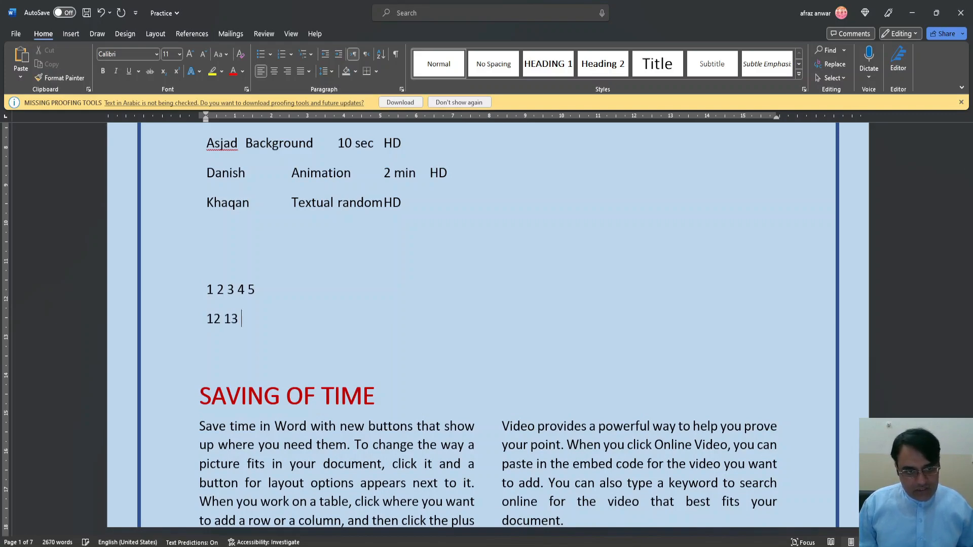
text( 1 51)
key(BackSpace)
key(BackSpace)
key(BackSpace)
text(5 19)
key(Return)
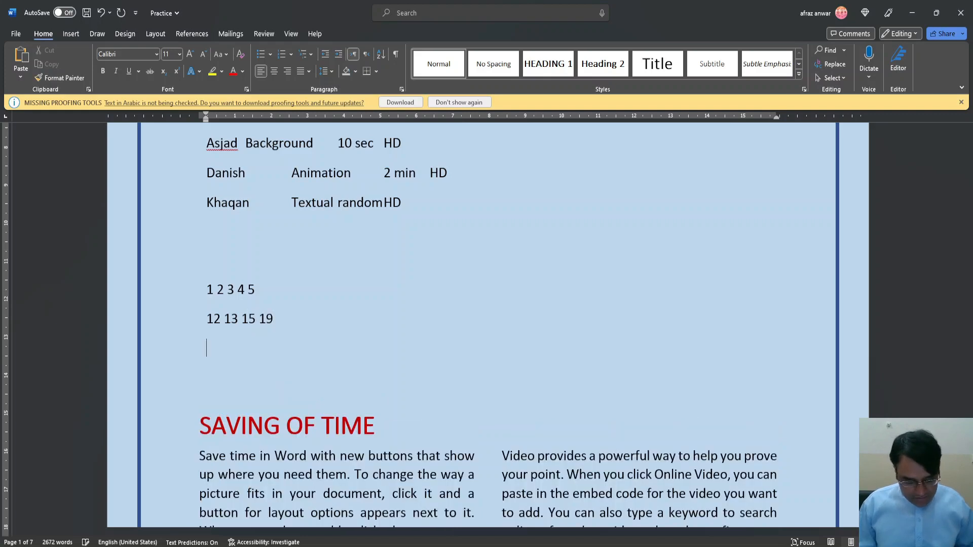
text(23 545 678)
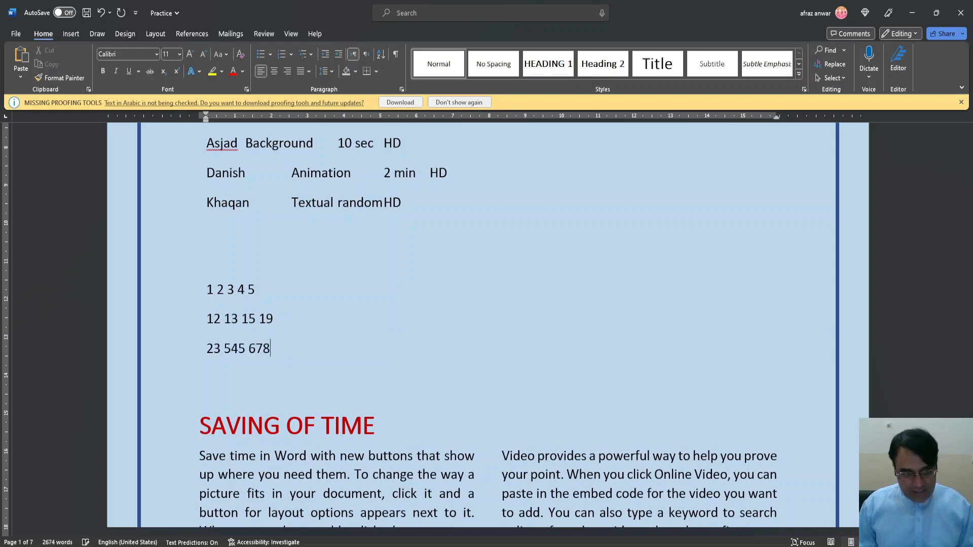
text(9 32 7)
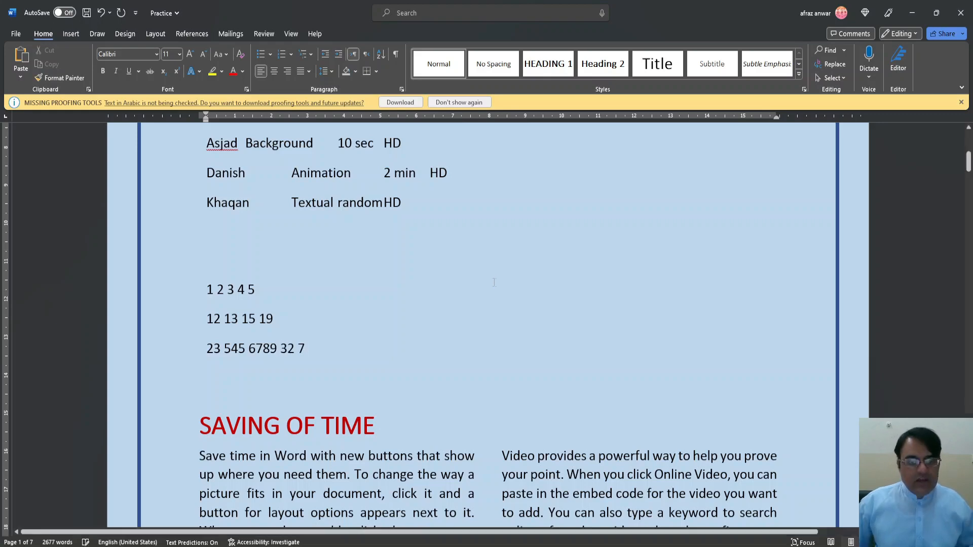
- Dismiss the missing proofing tools notice and open Convert Text to Table for the three number lines
click(461, 310)
drag(207, 289, 304, 345)
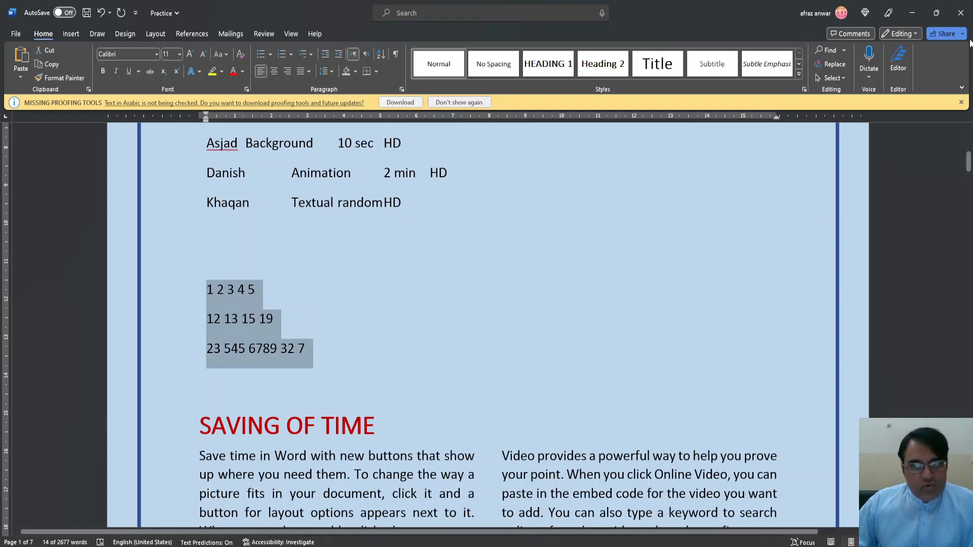
click(961, 102)
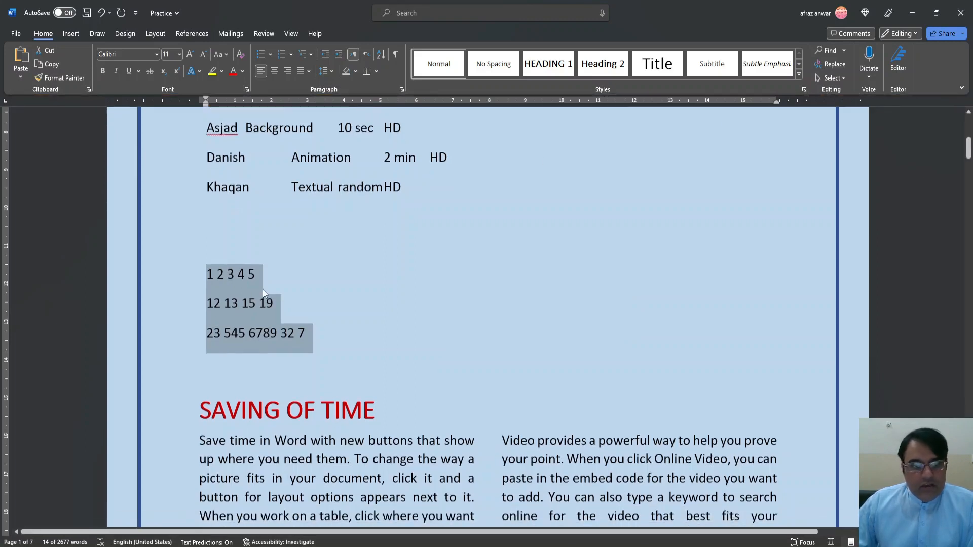
click(71, 33)
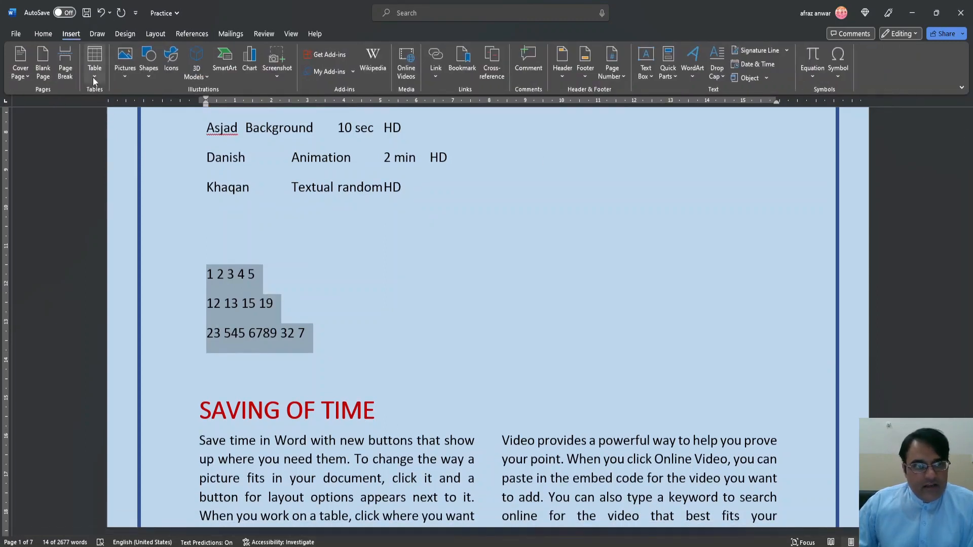
click(93, 76)
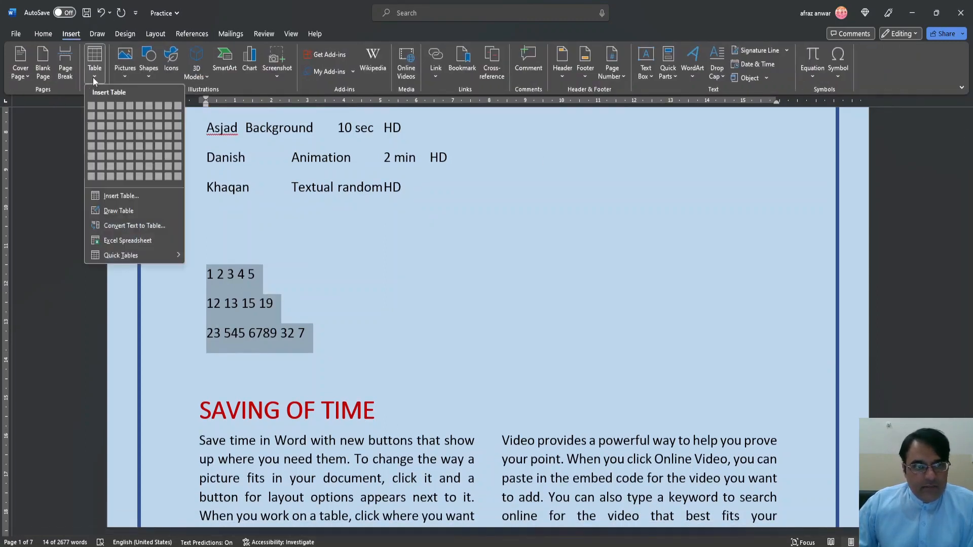
click(130, 229)
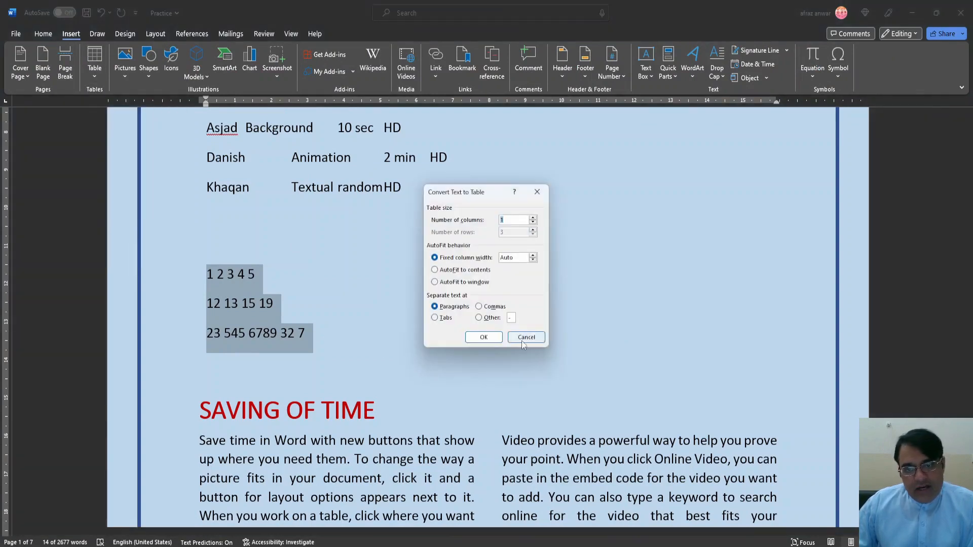
- Compare the tab, comma, paragraph and custom separators, and convert the number lines into a five-column, fixed-width table separated at spaces
click(435, 318)
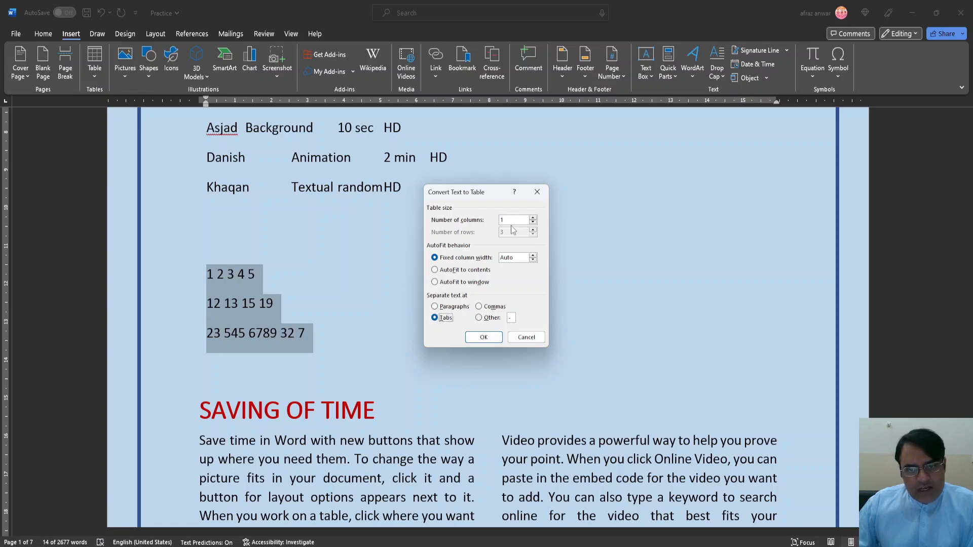
click(479, 306)
click(479, 317)
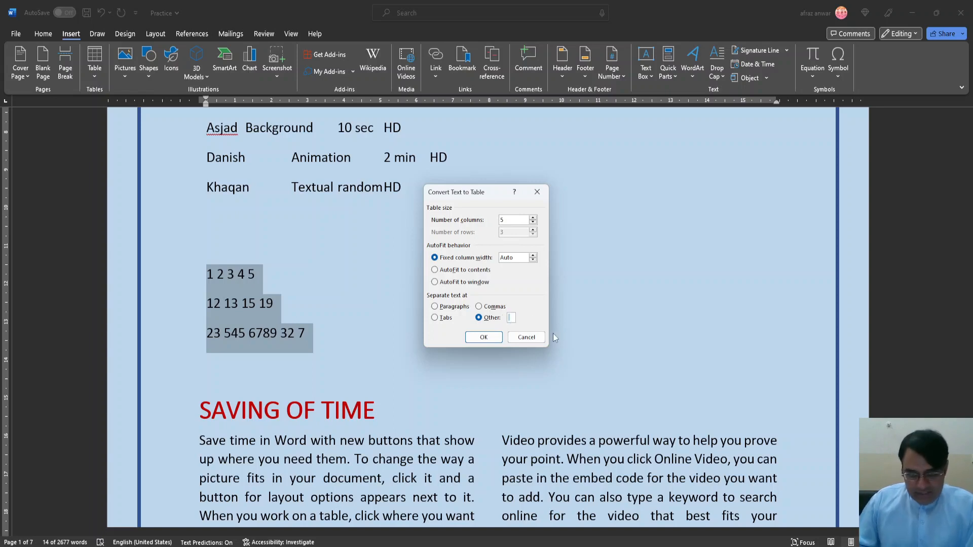
click(440, 319)
click(479, 307)
click(434, 307)
click(480, 318)
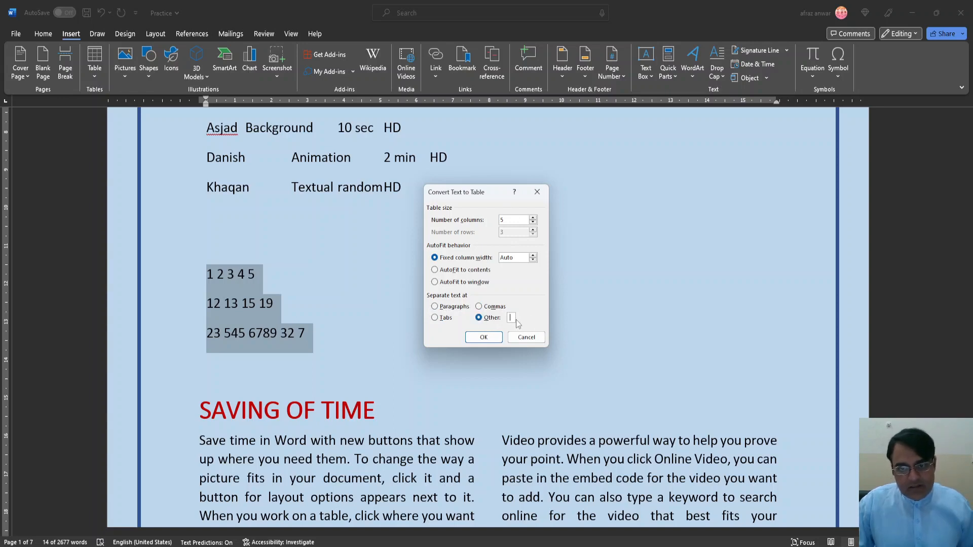
click(484, 338)
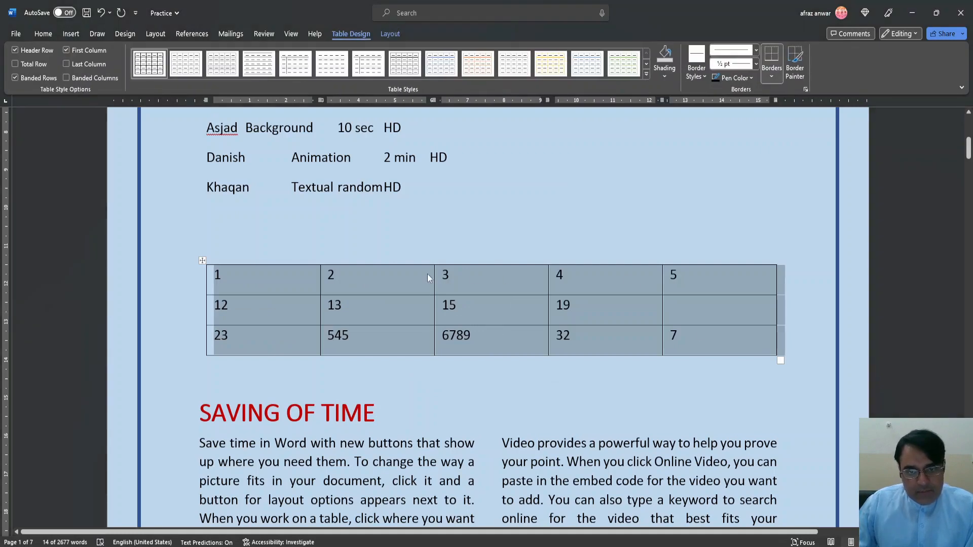
- Inspect the cells of the converted number table and undo its conversion
click(475, 348)
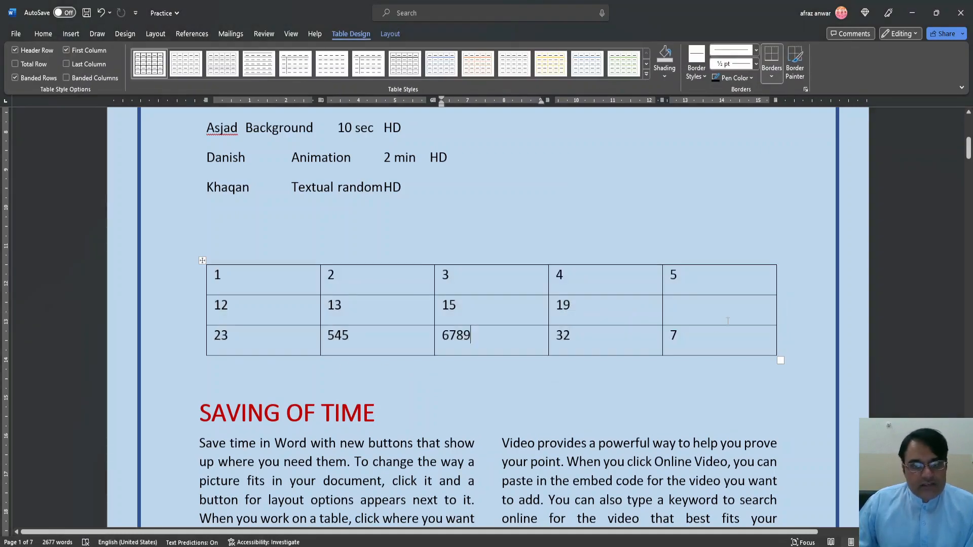
click(249, 282)
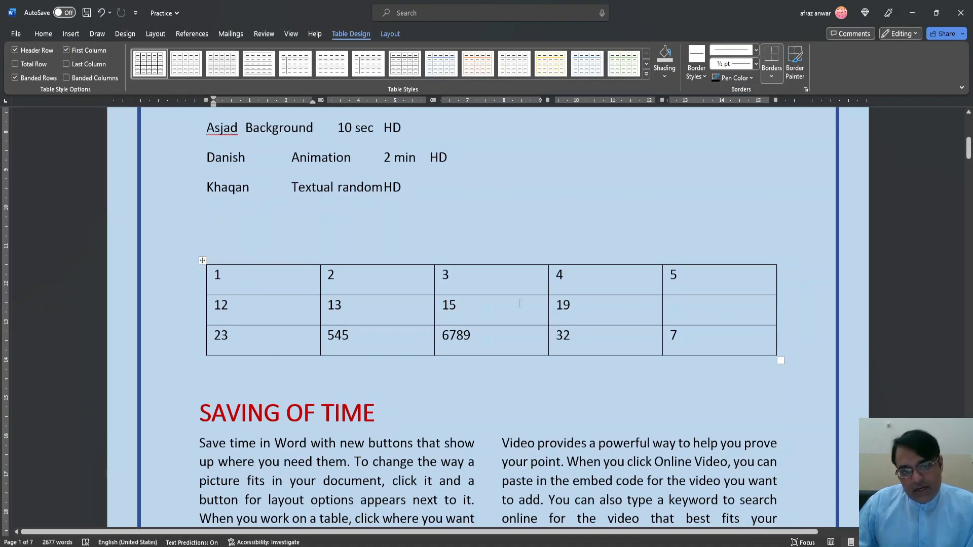
click(695, 312)
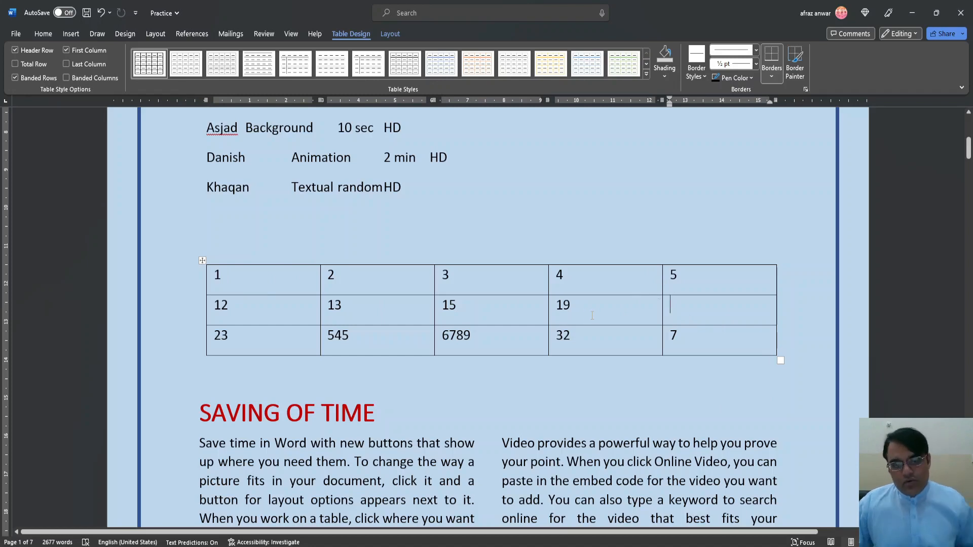
key(ctrl+z)
click(287, 290)
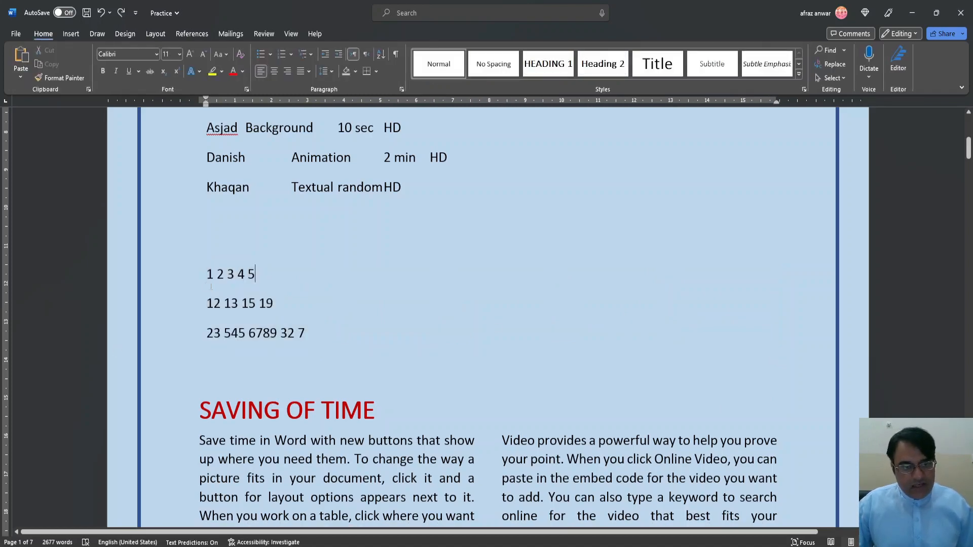
drag(217, 275, 257, 304)
text(-)
click(228, 275)
text(------)
drag(225, 334, 221, 334)
text(-545-)
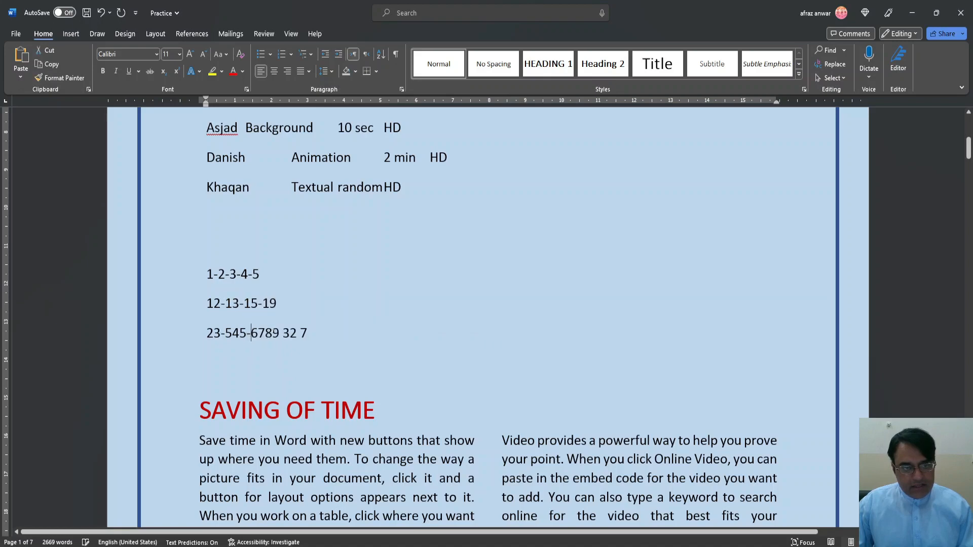
drag(284, 334, 299, 333)
text(-32-)
- Convert the three hyphenated number lines into a five-column table with automatic fixed column width, using "-" as the custom separator
drag(204, 276, 313, 336)
click(269, 369)
drag(205, 268, 315, 339)
click(71, 33)
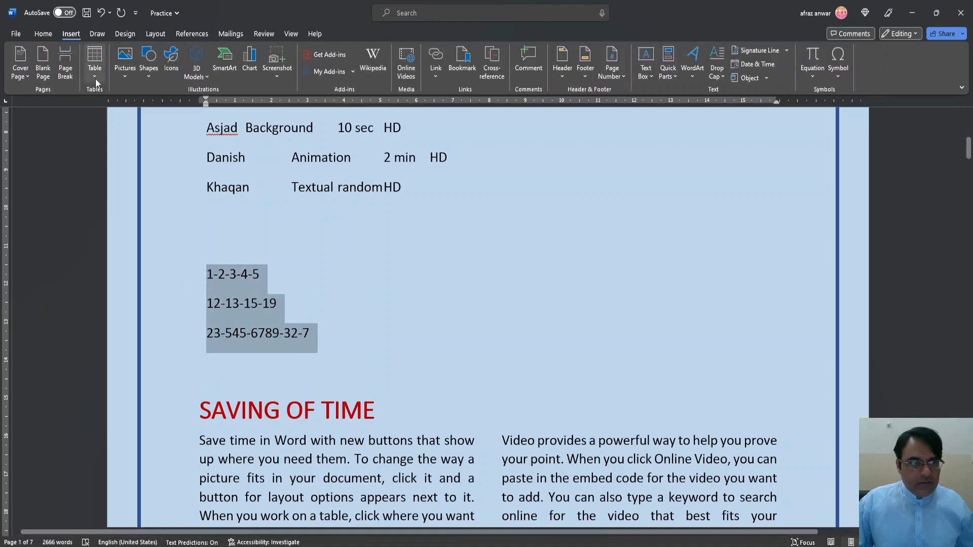
click(94, 76)
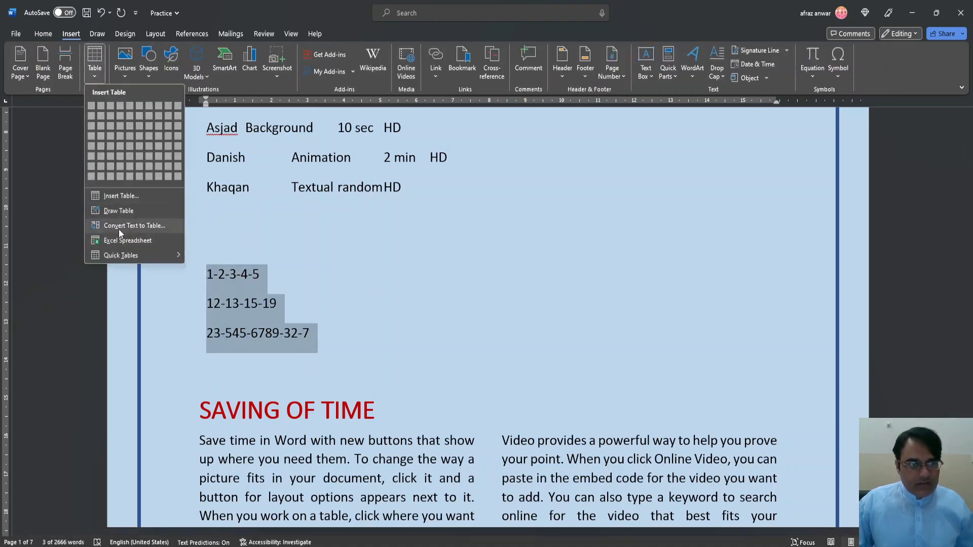
click(120, 228)
click(481, 319)
text(-)
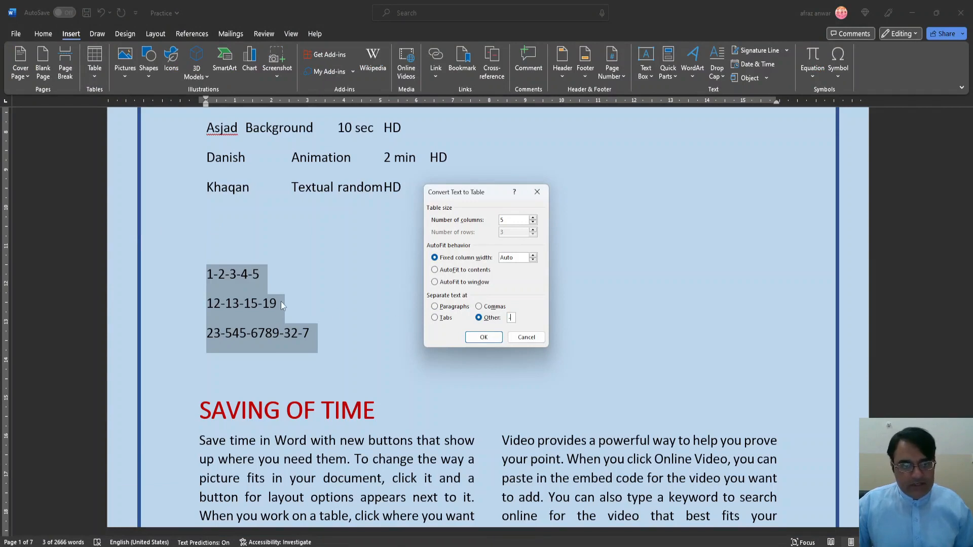
click(473, 339)
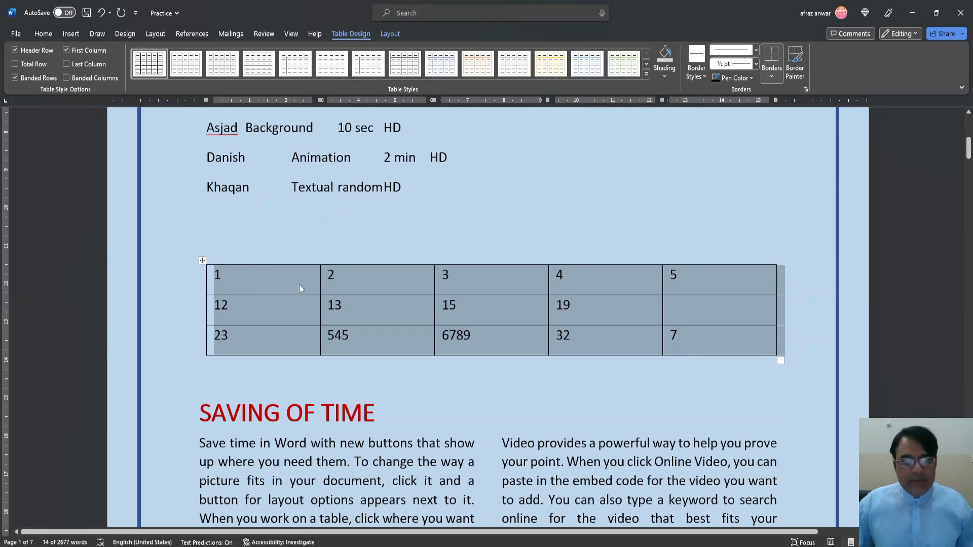
- Convert the four tabbed lines starting with Name, Video, Time, Quality into a four-column table with AutoFit to contents, separated at tabs
scroll(328, 303, up, 2)
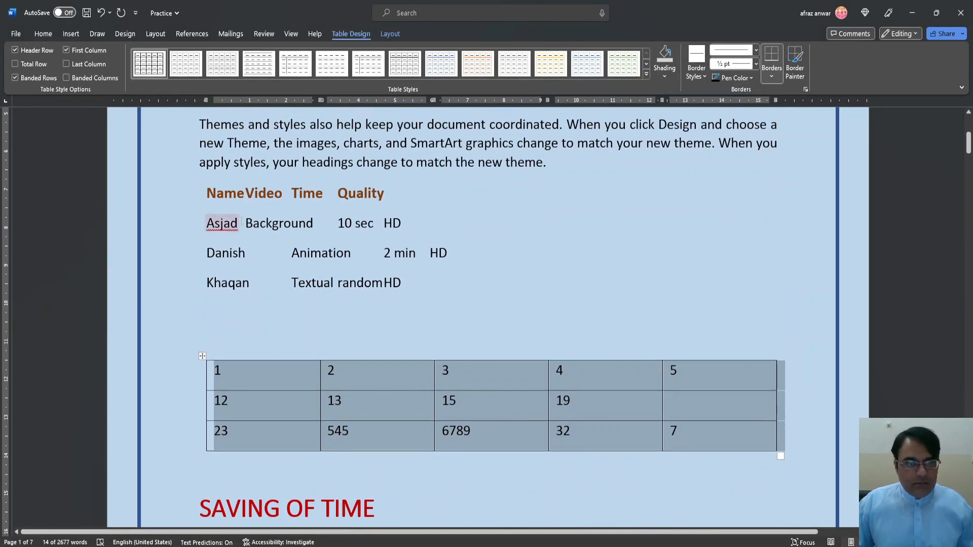
click(401, 314)
drag(205, 195, 208, 307)
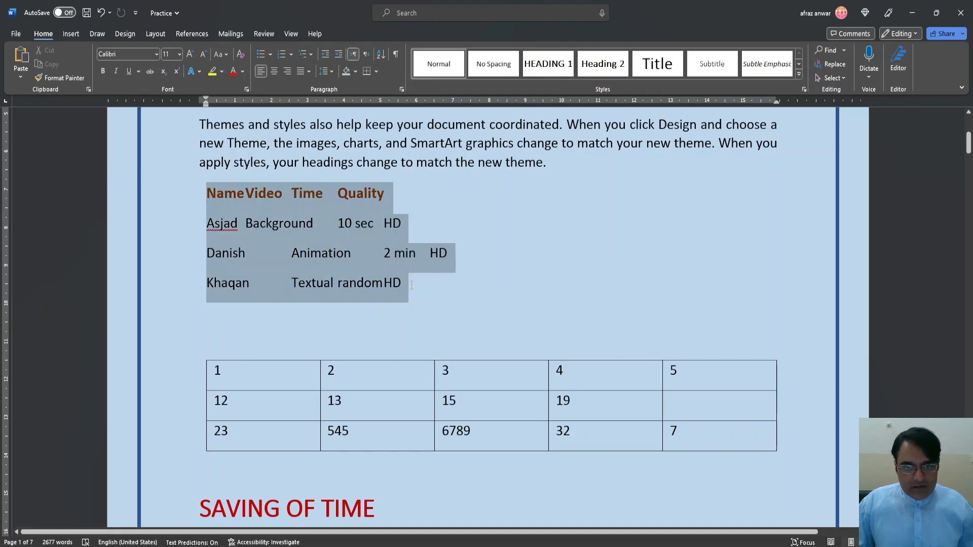
click(71, 33)
click(94, 61)
click(131, 229)
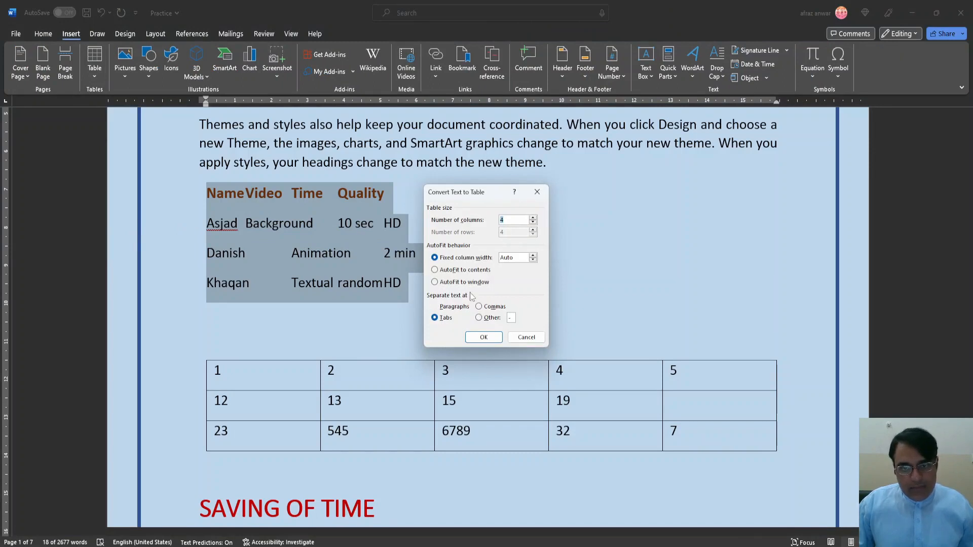
click(434, 270)
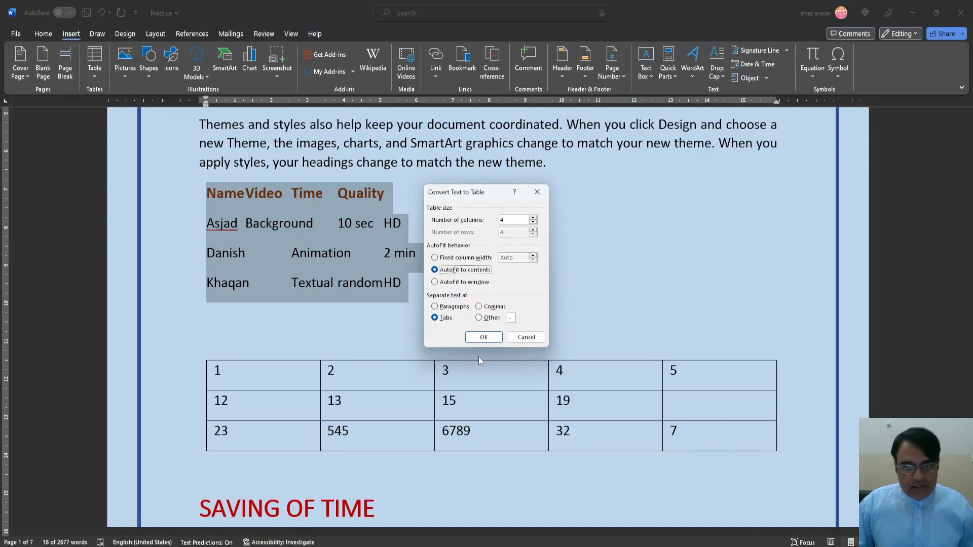
click(485, 339)
click(492, 336)
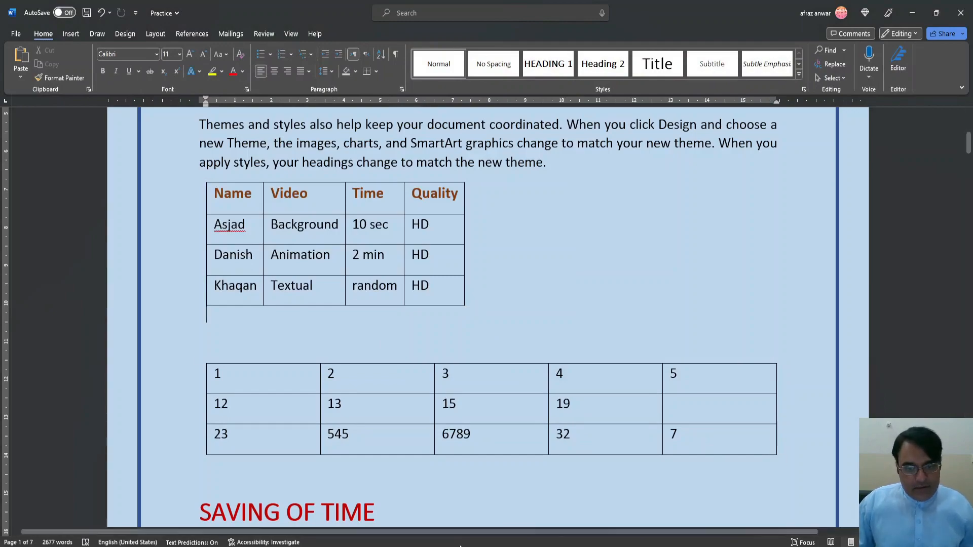
- Switch to the skills-measured PDF in the browser, tick "Convert text to tables" in blue, and tick "Convert tables to text" in red
key(alt+Tab)
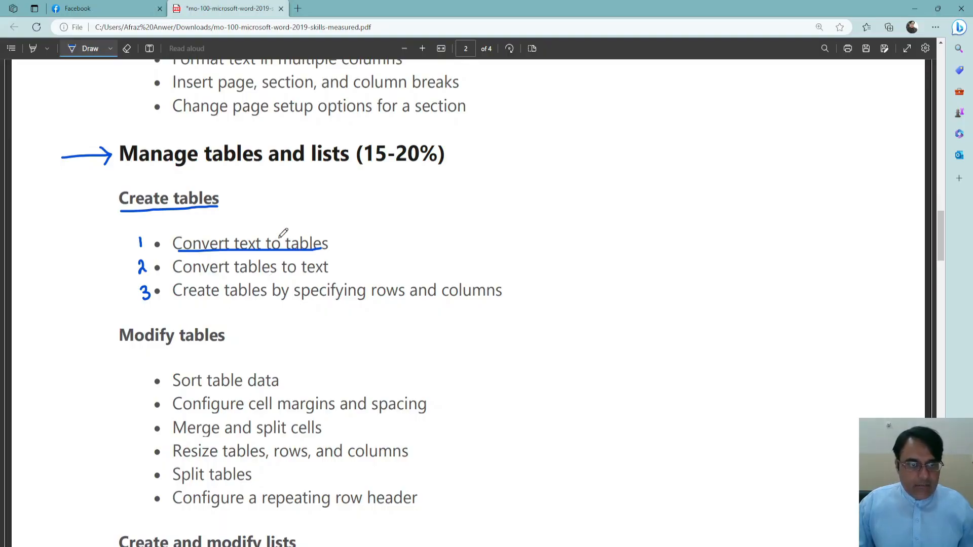
drag(250, 231, 371, 197)
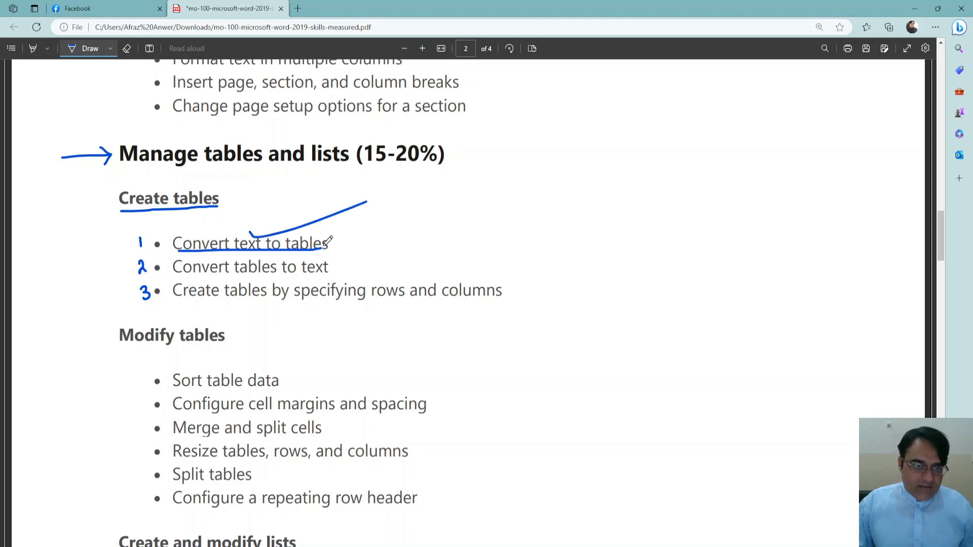
click(110, 48)
click(138, 109)
drag(331, 262, 354, 256)
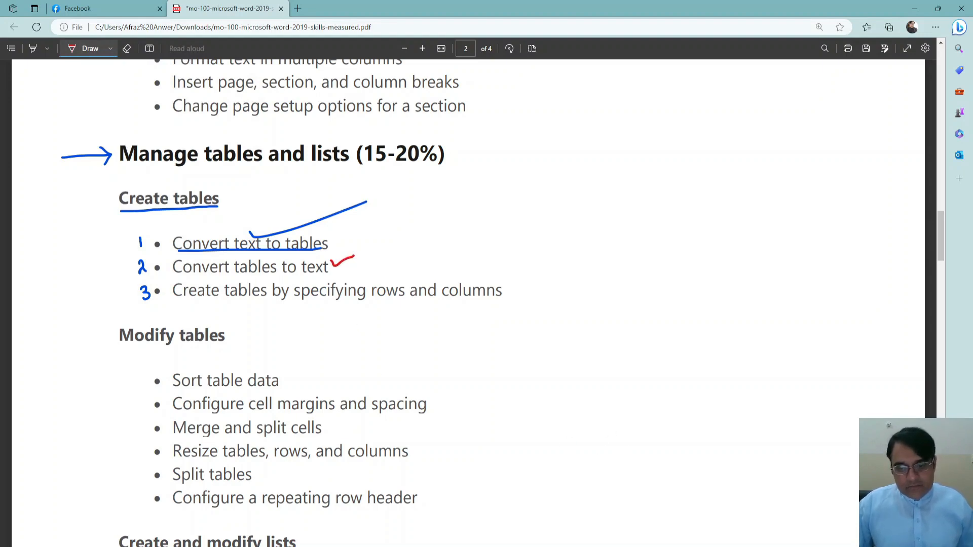
- Switch to the Practice document in Word and compare the commands offered inside the Name table and in the paragraph above it
mouse_move(665, 546)
click(665, 512)
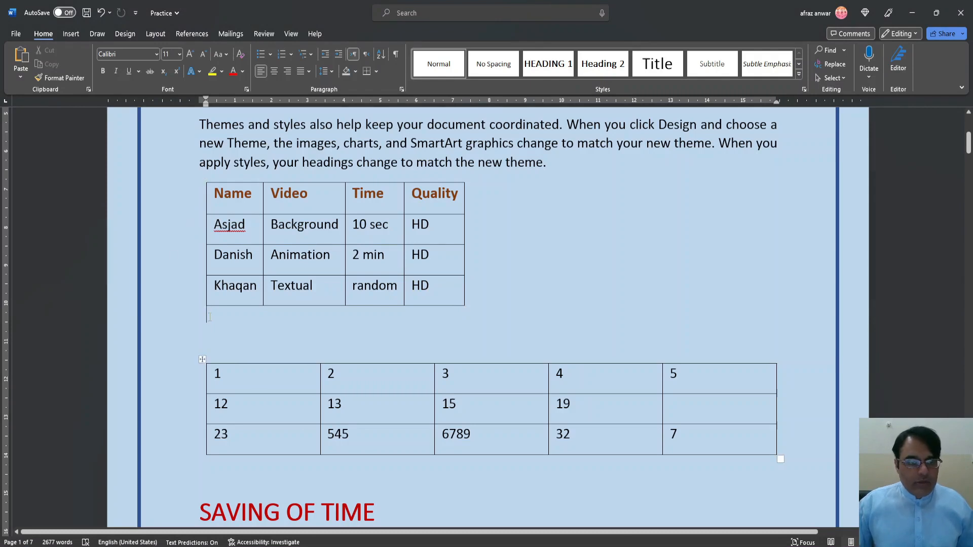
click(224, 193)
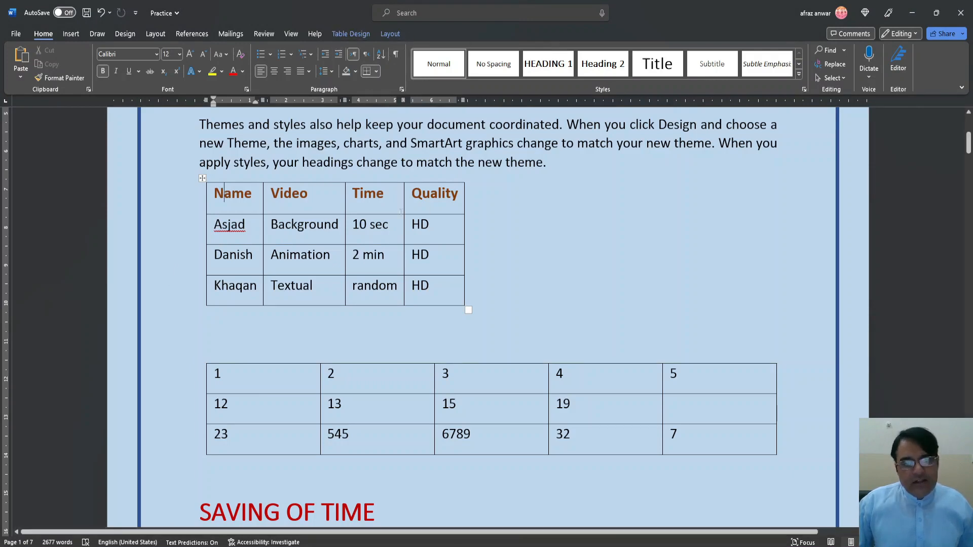
scroll(314, 154, up, 1)
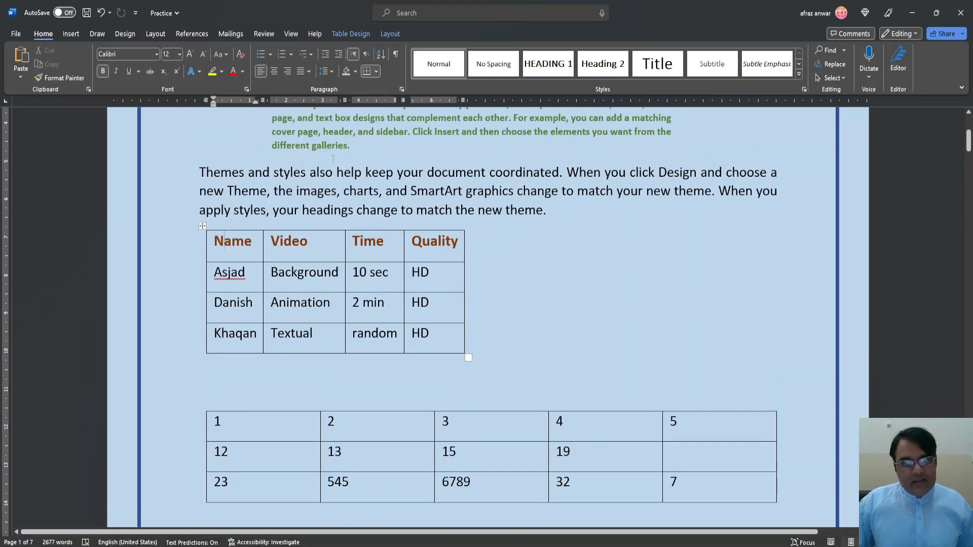
click(434, 172)
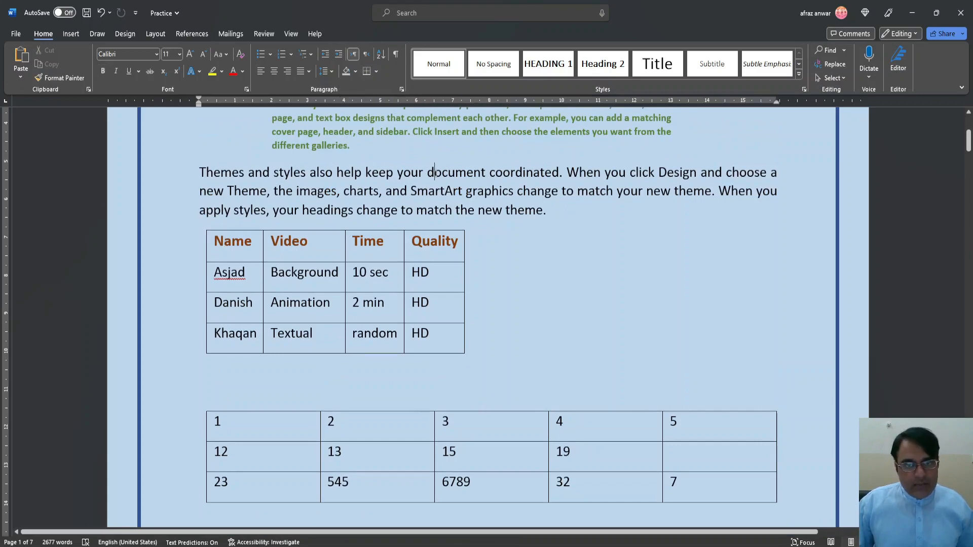
drag(420, 172, 560, 173)
drag(344, 191, 492, 192)
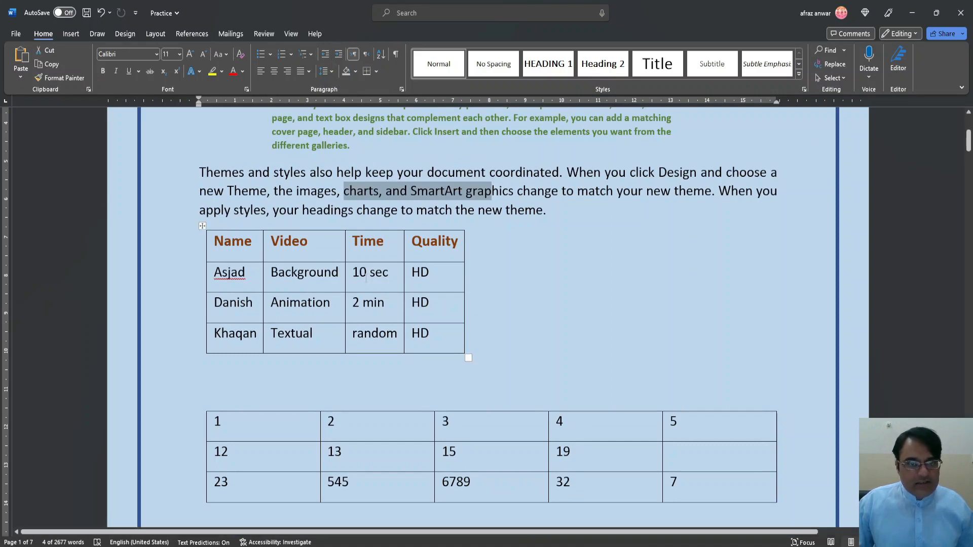
- Convert the table with Name, Video, Time and Quality headings to text, separating the cell contents with tabs
click(335, 273)
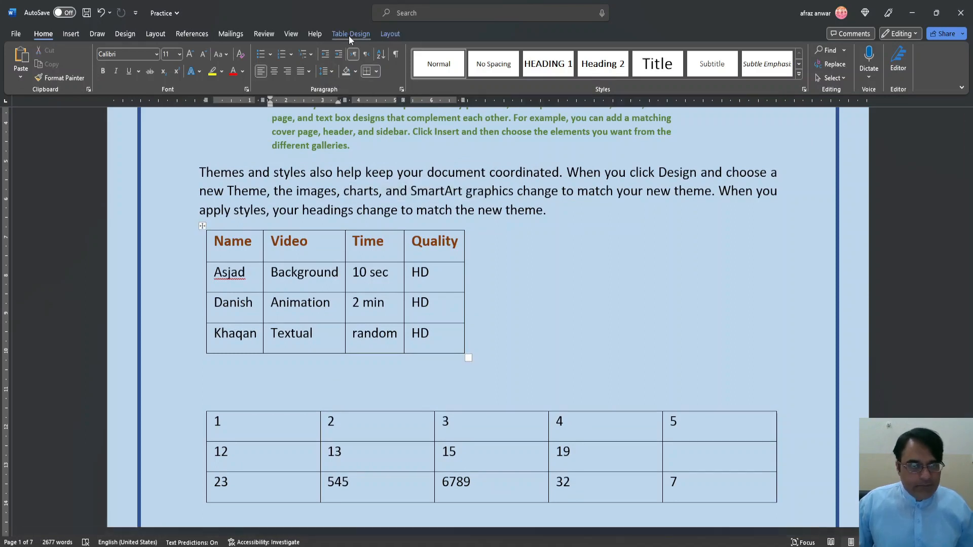
click(394, 35)
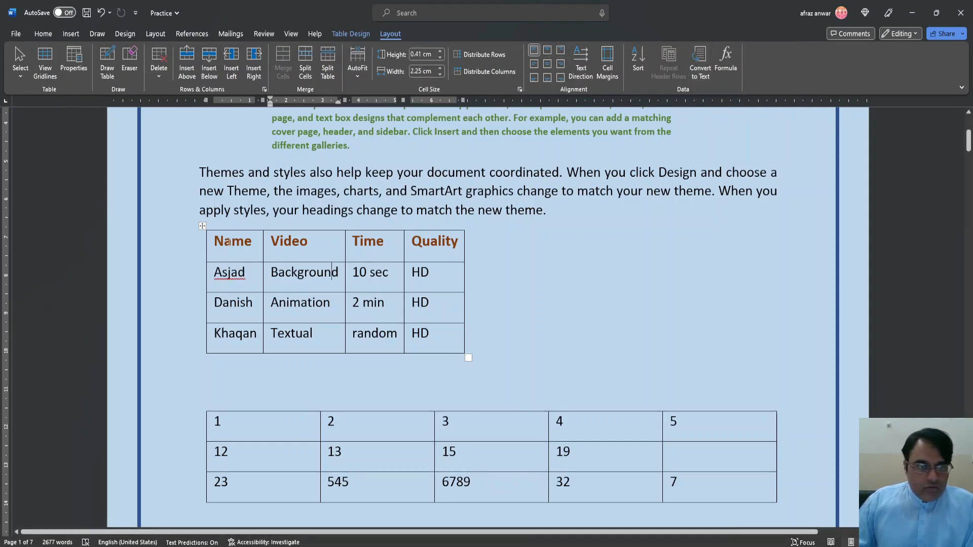
mouse_move(220, 240)
mouse_down()
mouse_move(337, 304)
mouse_move(433, 332)
mouse_up()
click(325, 273)
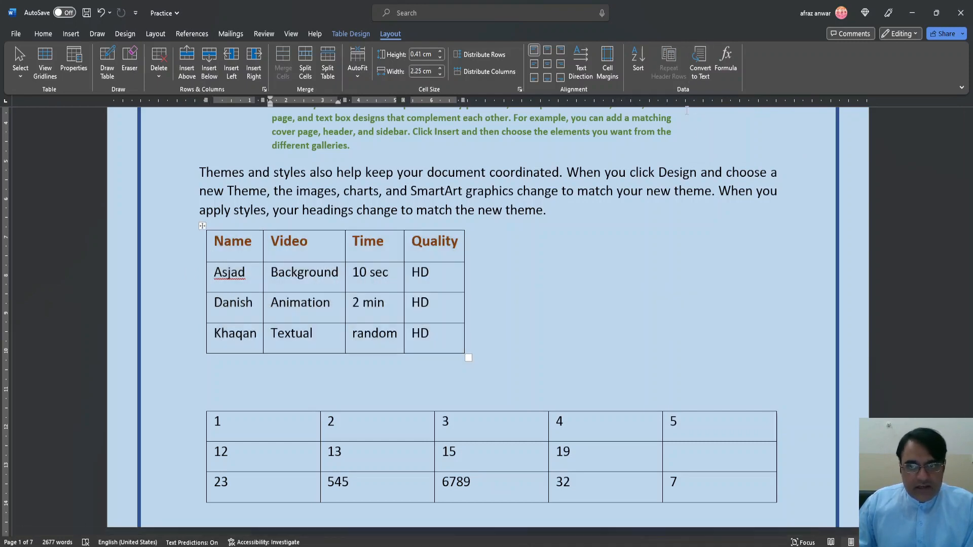
click(704, 80)
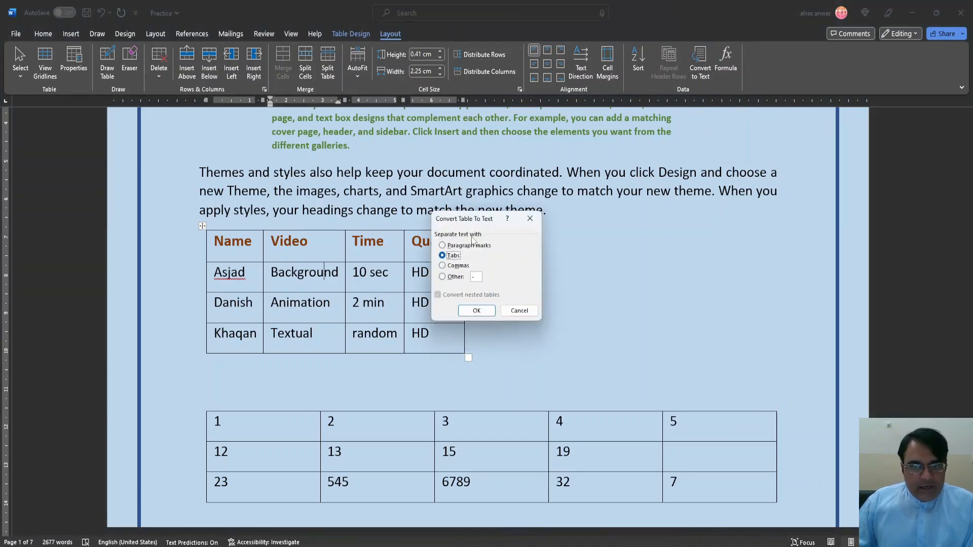
click(455, 265)
click(457, 245)
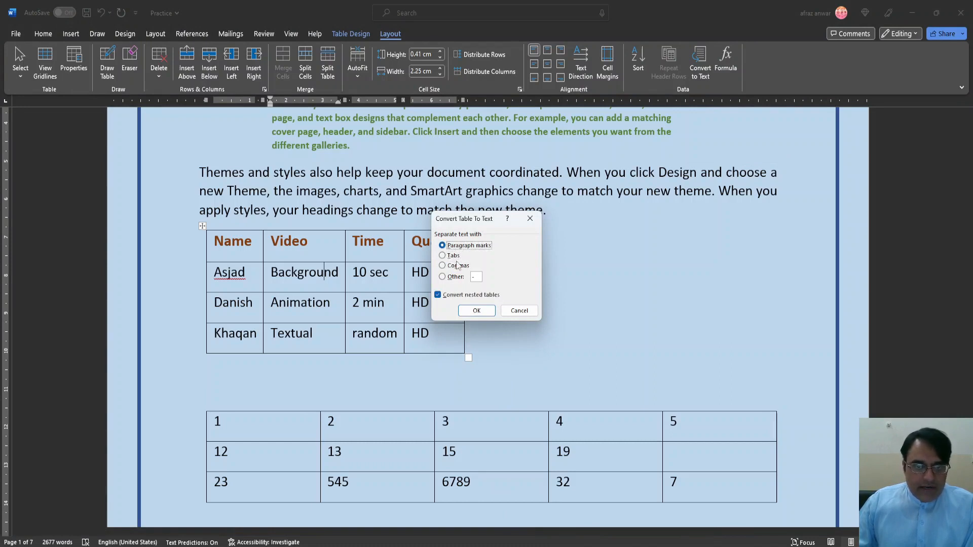
click(447, 257)
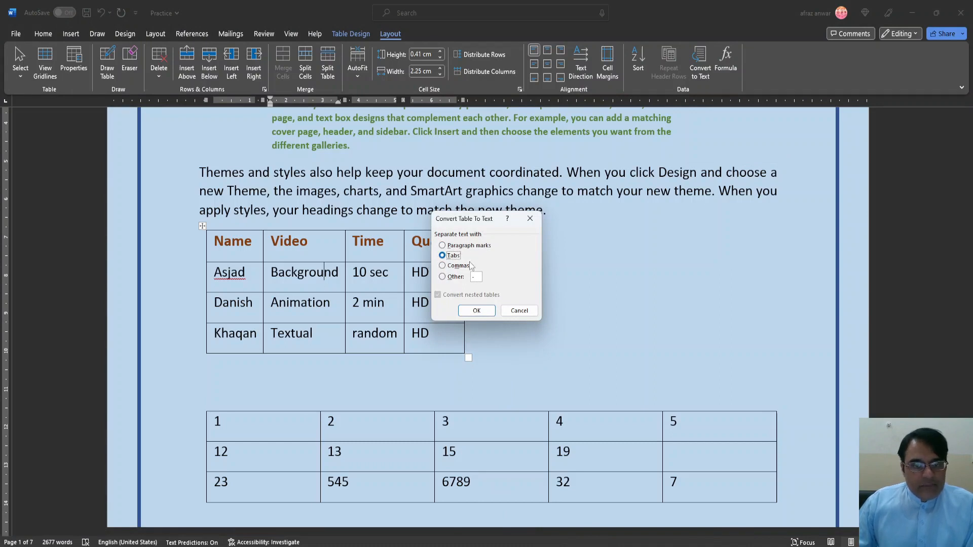
click(476, 310)
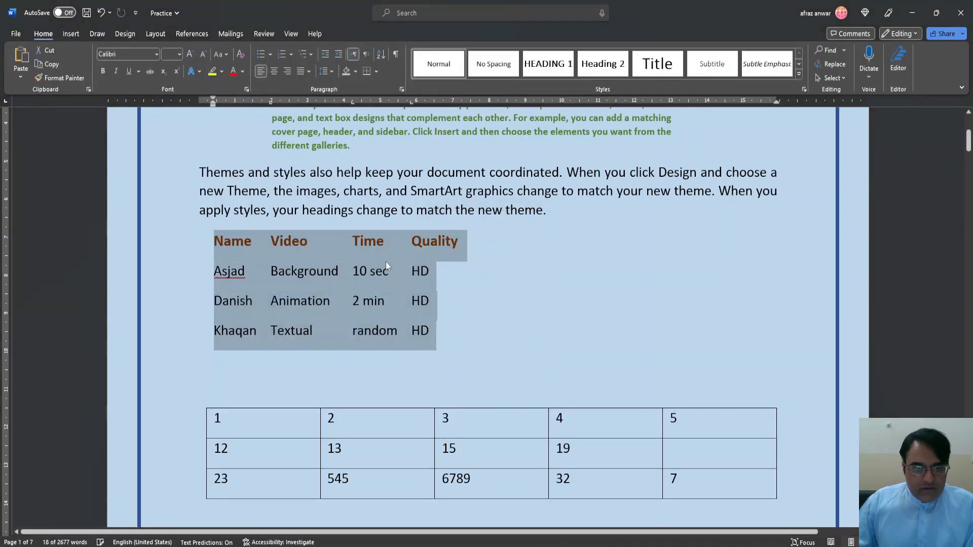
- Check the converted Name, Video, Time and Quality lines by selecting parts of them as ordinary text
scroll(355, 319, down, 1)
click(400, 289)
drag(276, 215, 436, 253)
click(288, 223)
drag(215, 193, 332, 255)
click(329, 286)
- Convert the whole five-column number table to text, using "-" as the custom separator
click(217, 379)
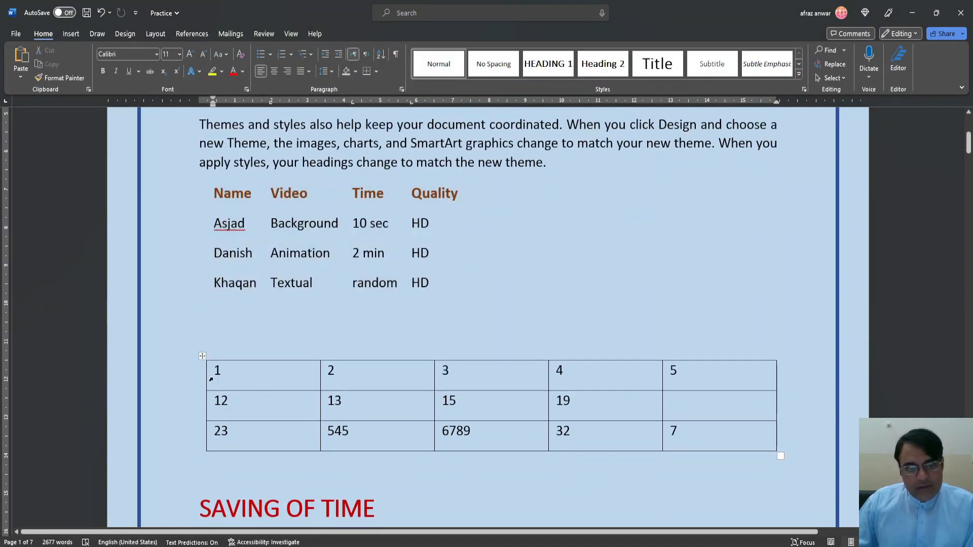
drag(217, 371, 666, 441)
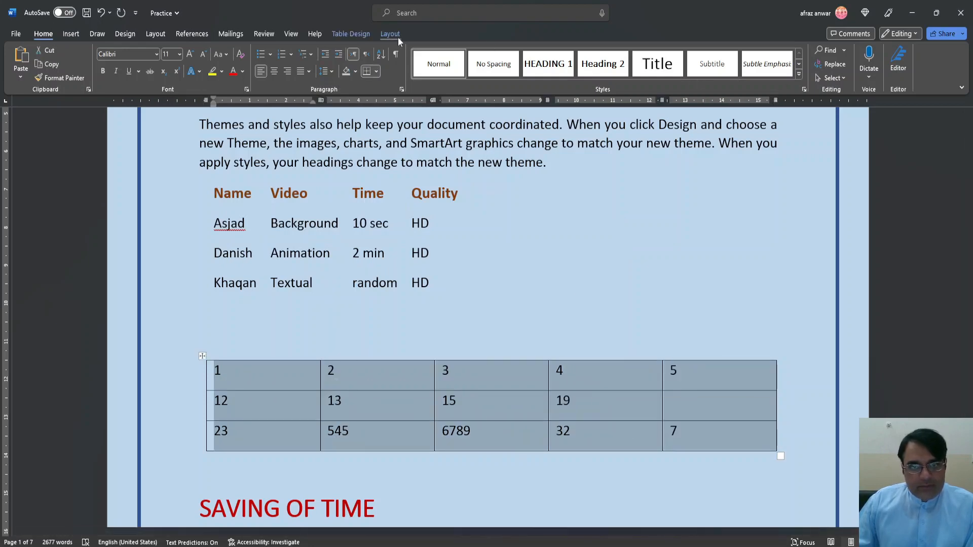
click(390, 33)
click(699, 65)
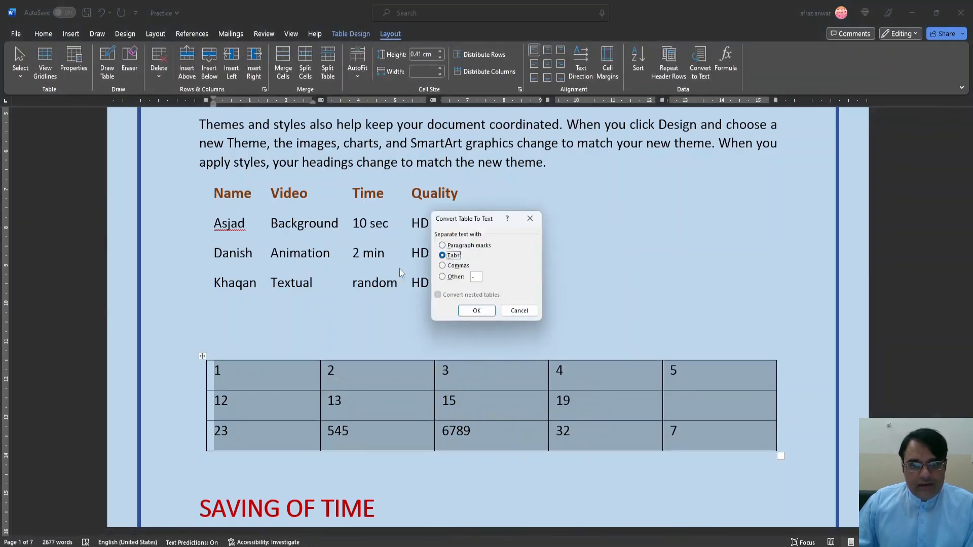
click(441, 276)
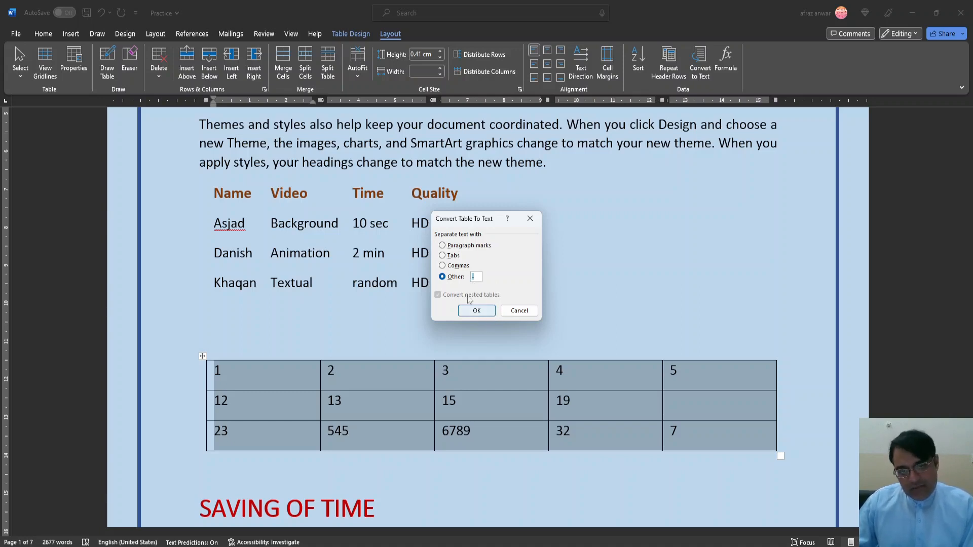
click(476, 311)
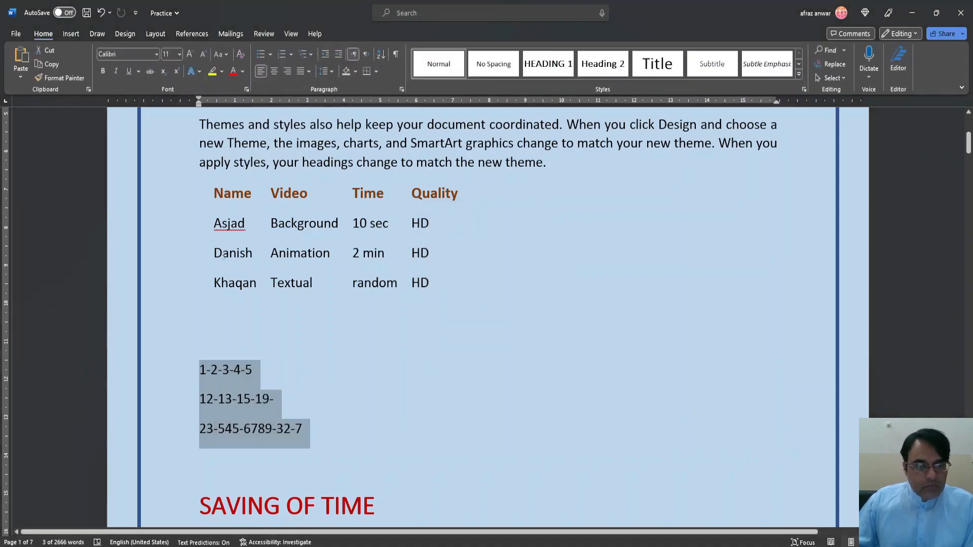
click(271, 282)
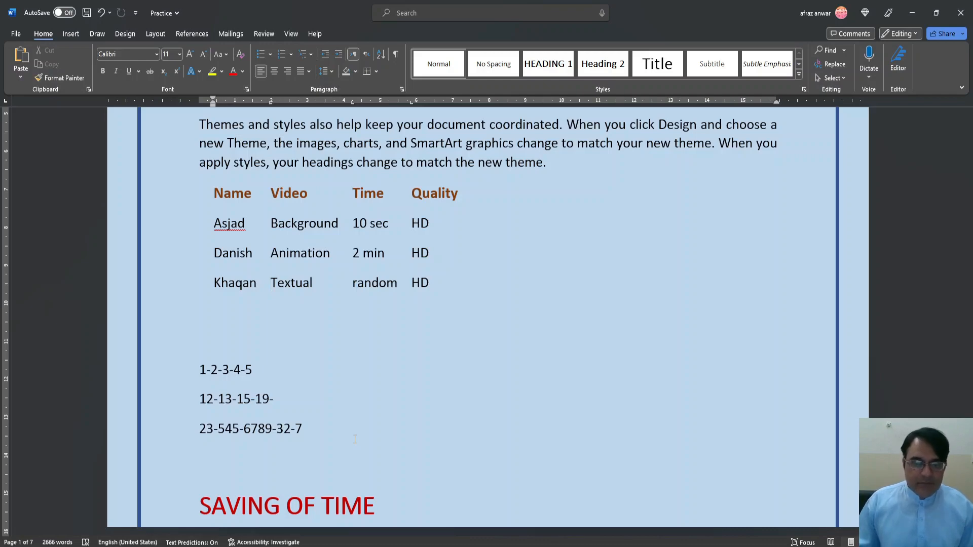
- Switch to the skills-measured PDF in the browser and underline "specifying rows and columns" in red
click(532, 539)
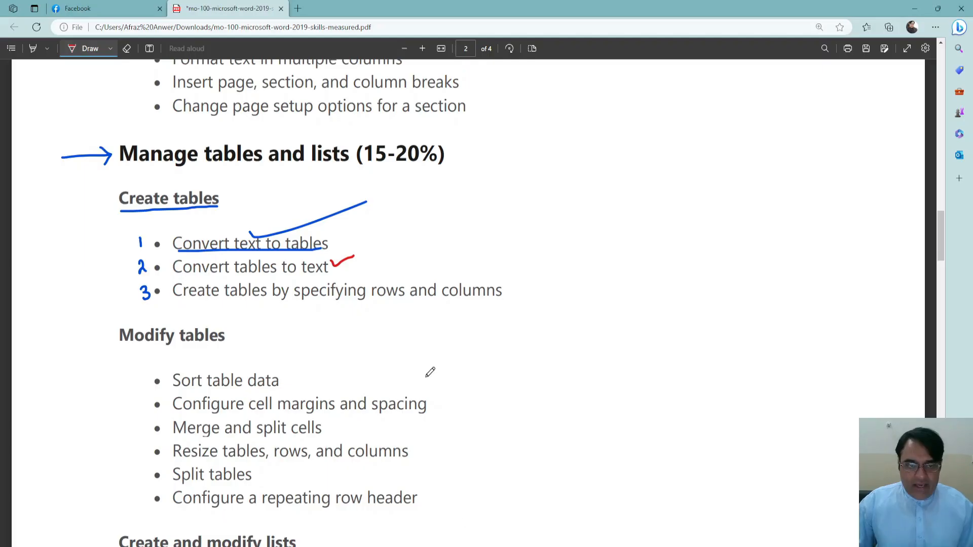
drag(296, 303, 504, 304)
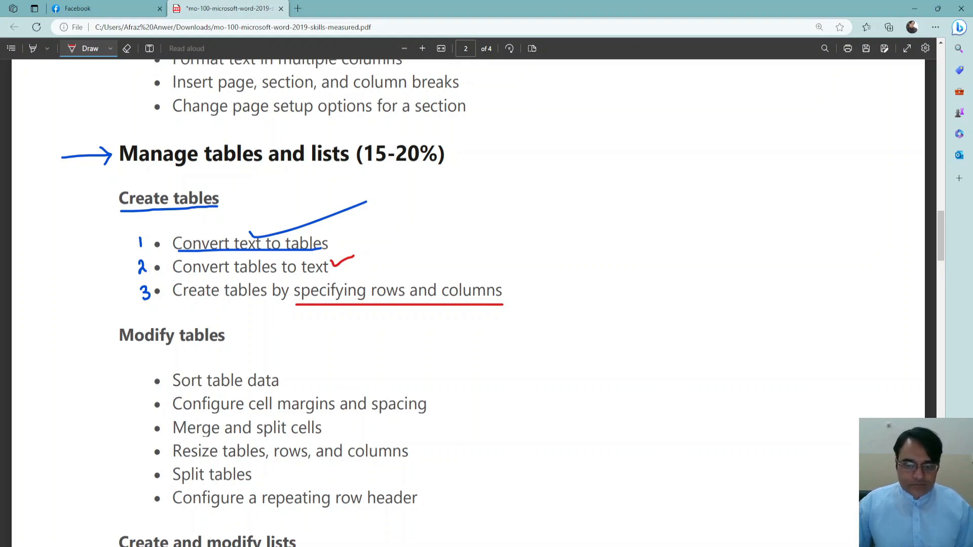
- Return to the Word document and place the cursor on the blank line above the Reference Material heading on page 3
key(alt+Tab)
scroll(278, 461, down, 15)
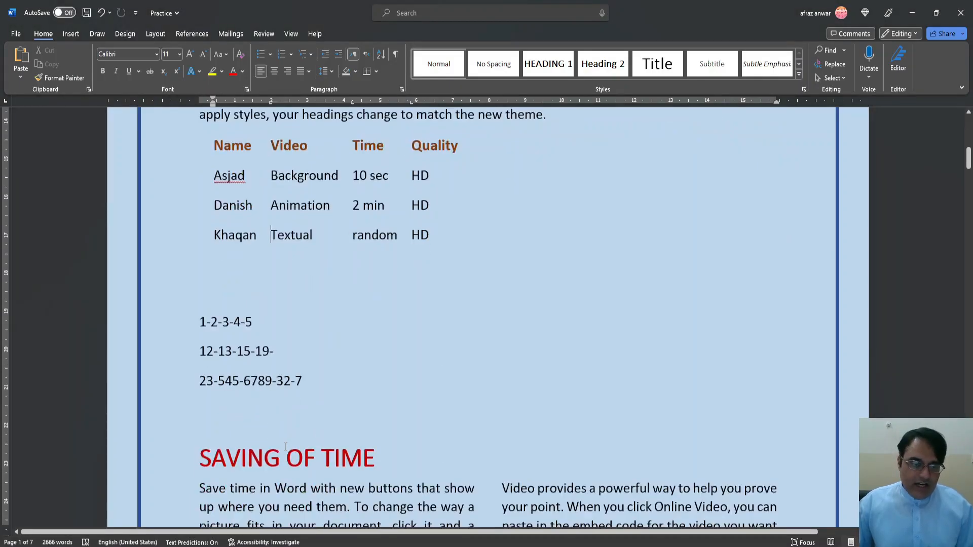
scroll(285, 447, down, 12)
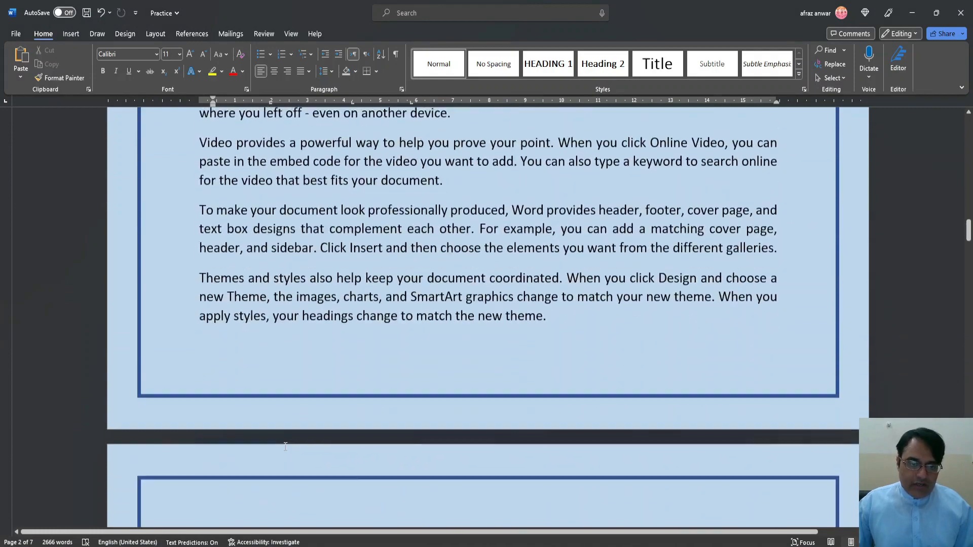
scroll(298, 447, down, 5)
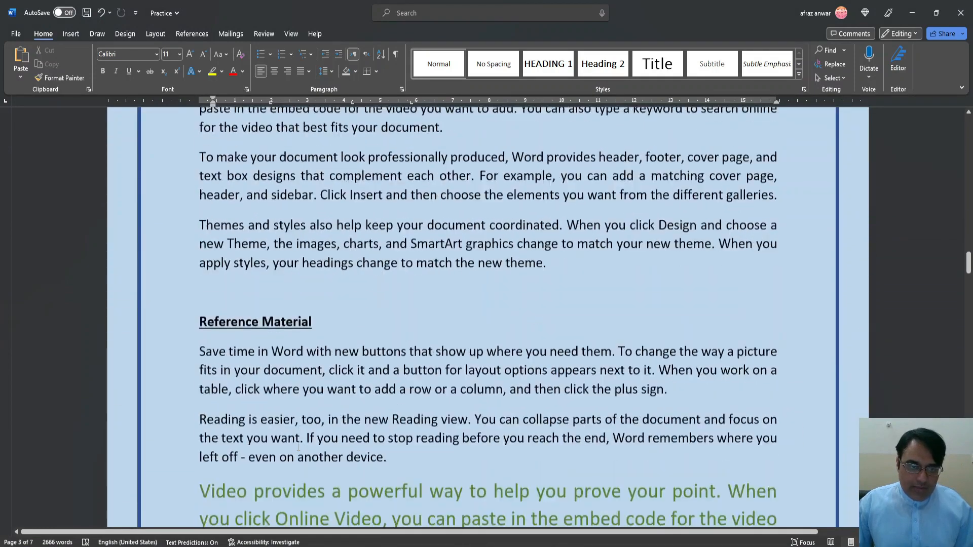
click(214, 296)
click(206, 272)
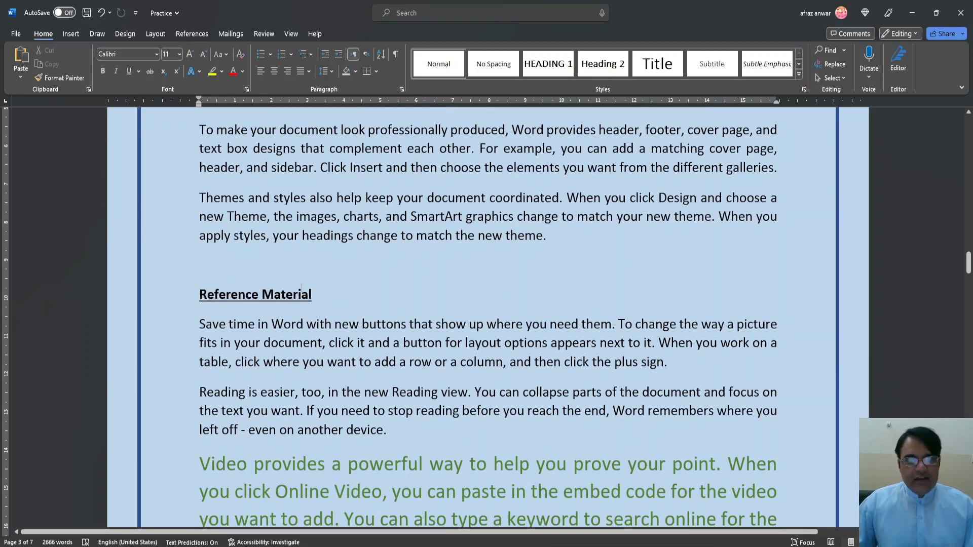
- Try inserting a table with 2 columns and 6 rows, using AutoFit to contents, above the Reference Material heading
click(71, 33)
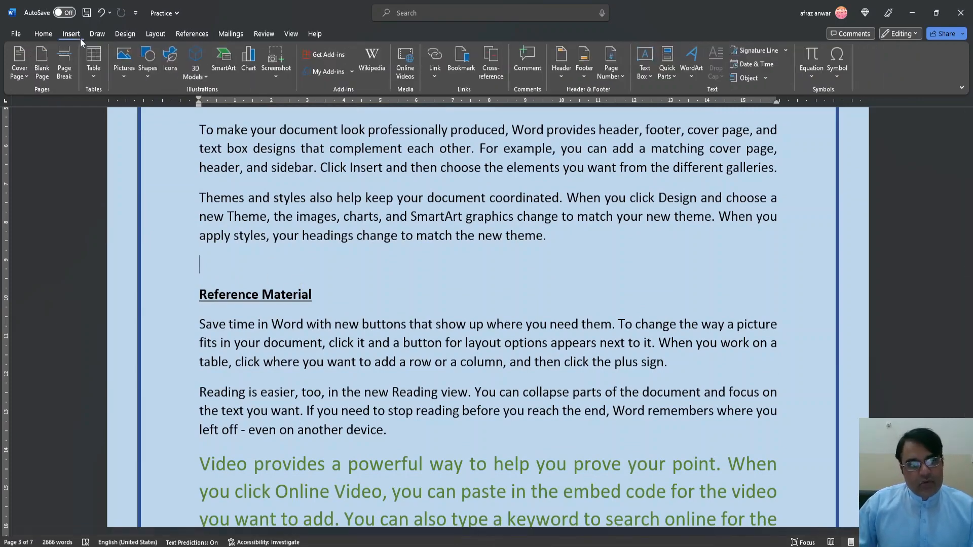
click(95, 75)
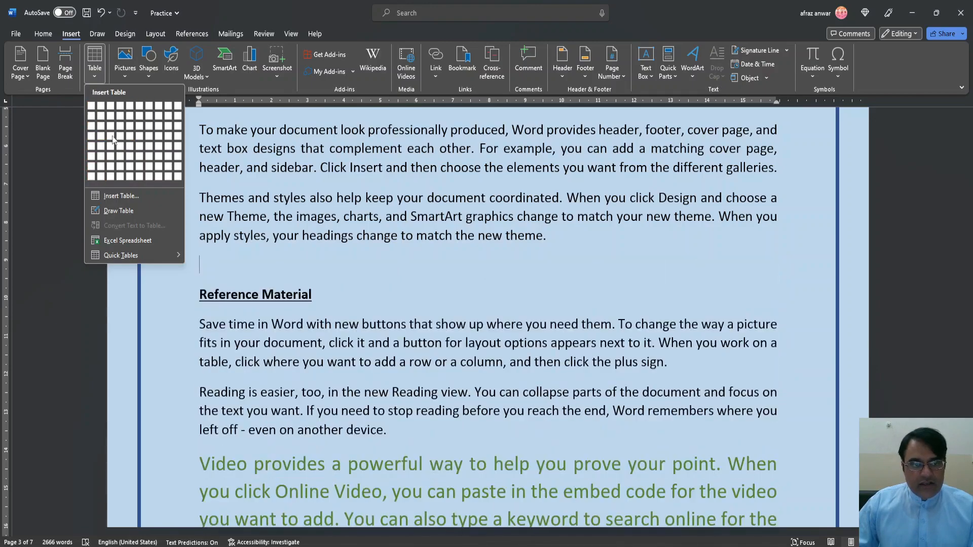
click(117, 197)
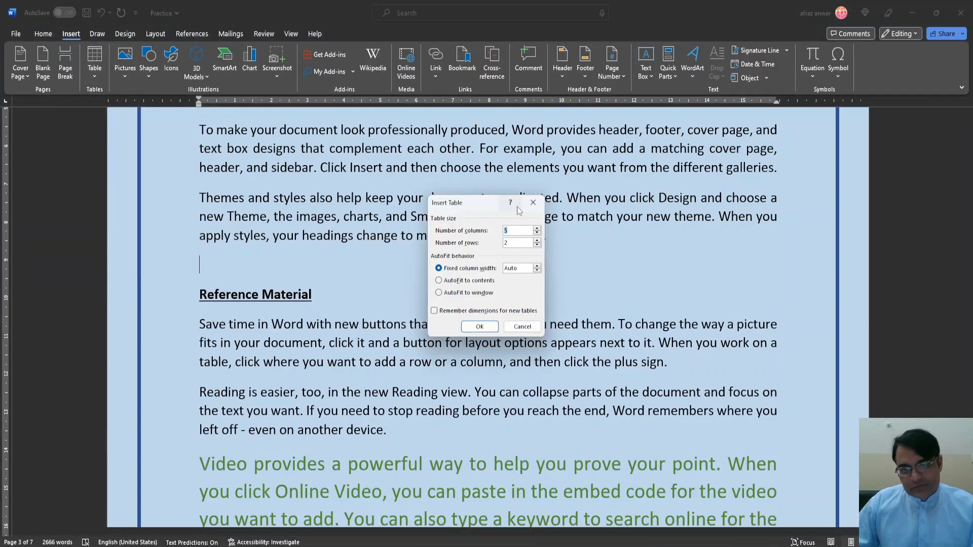
click(513, 231)
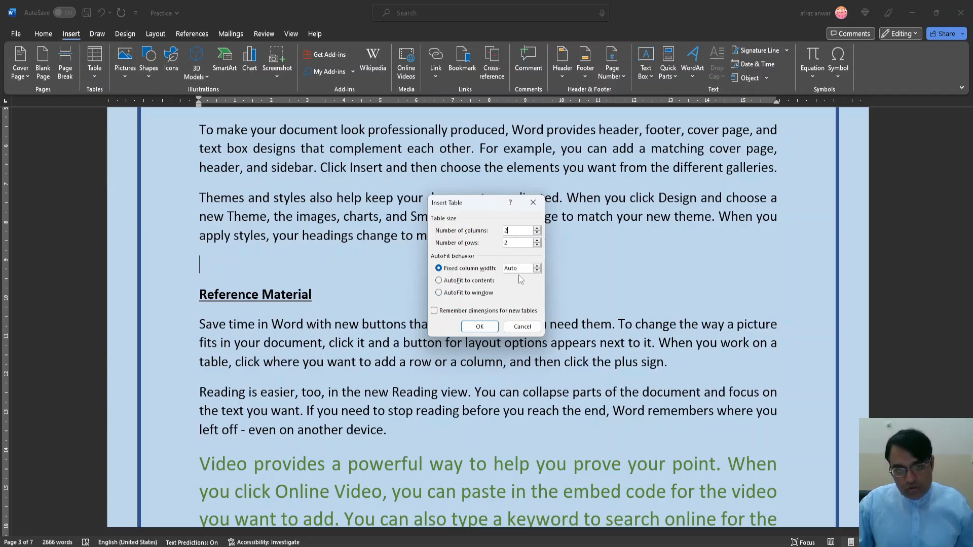
text(6)
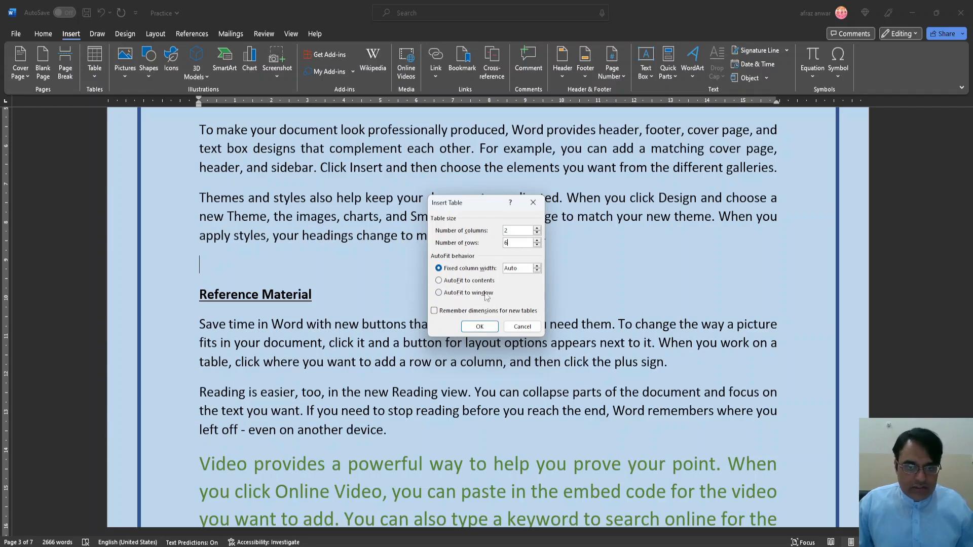
click(439, 281)
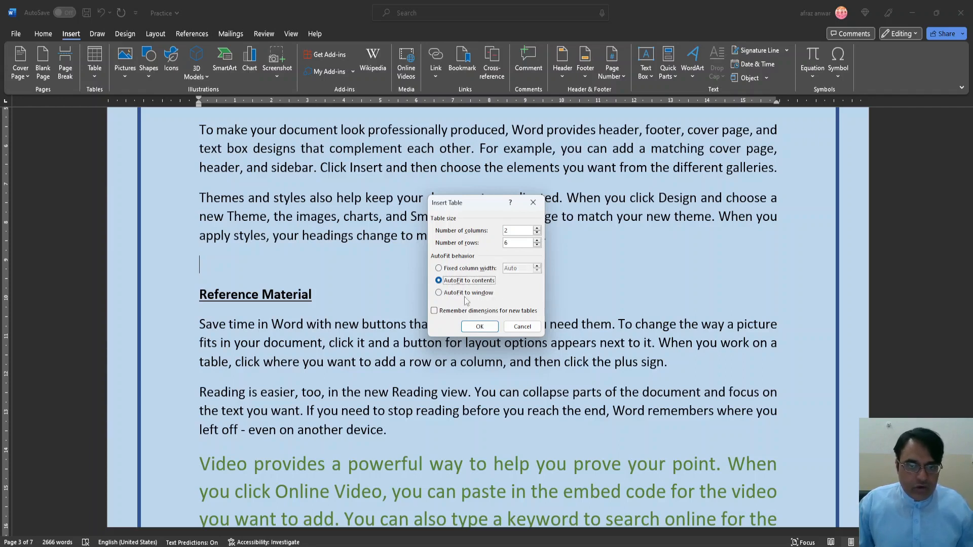
click(481, 327)
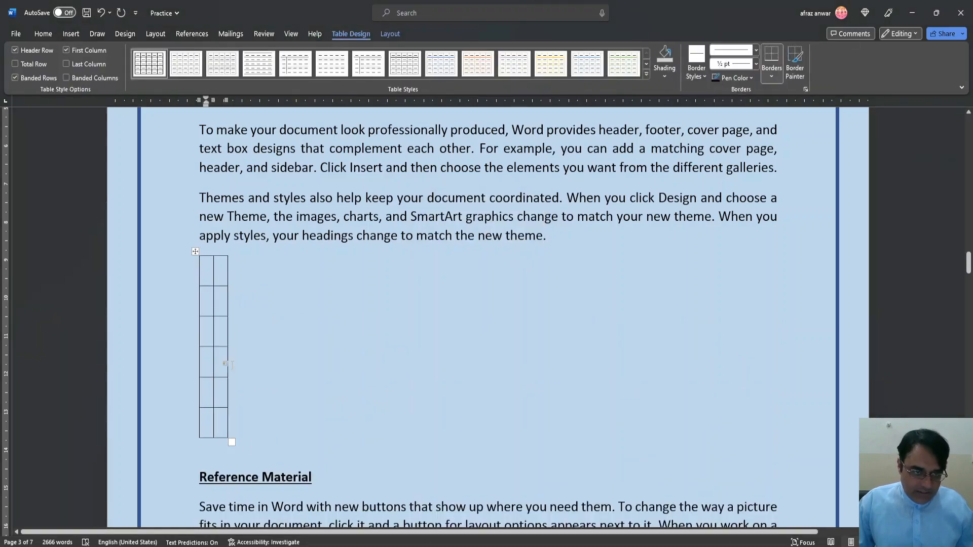
key(ctrl+z)
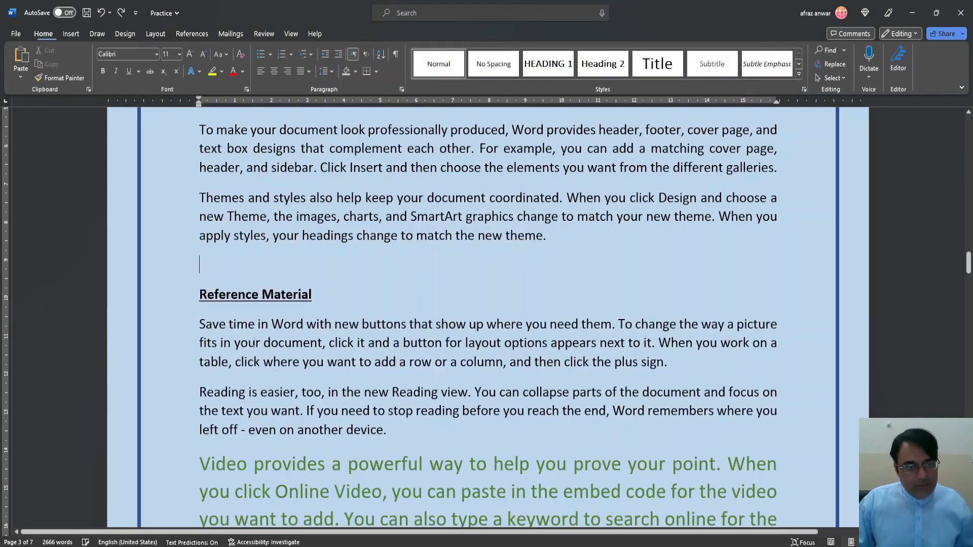
- Insert a table with 2 columns and 6 rows, using automatic fixed column width, above the Reference Material heading
click(76, 34)
click(95, 76)
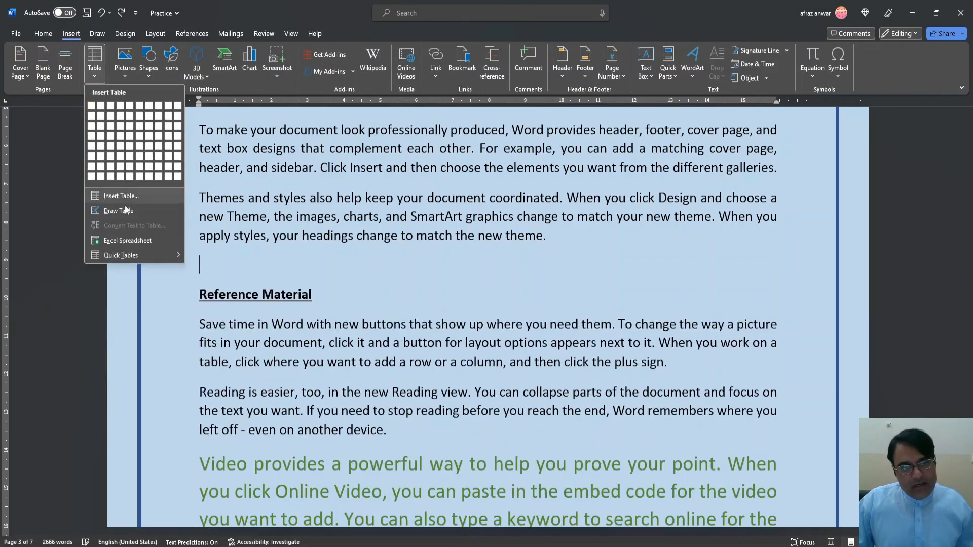
click(121, 197)
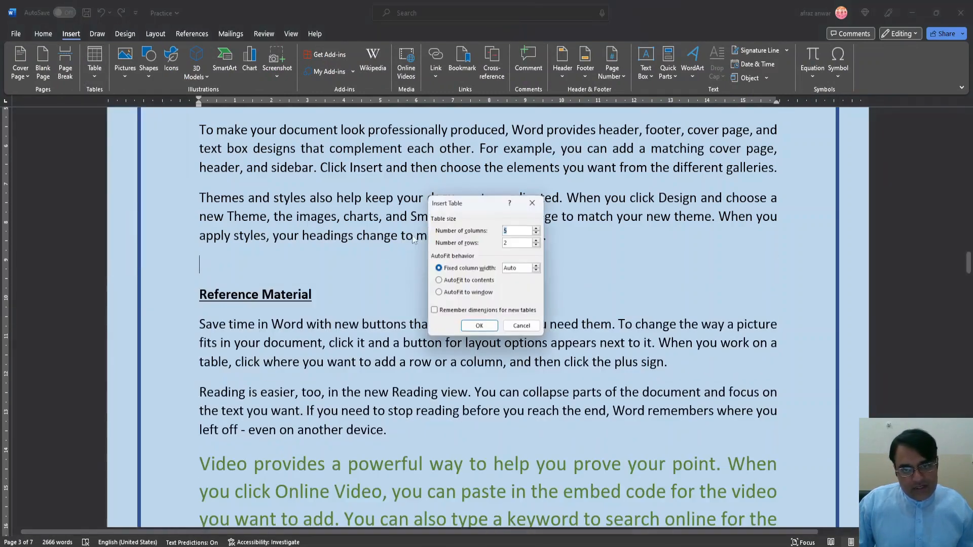
text(2)
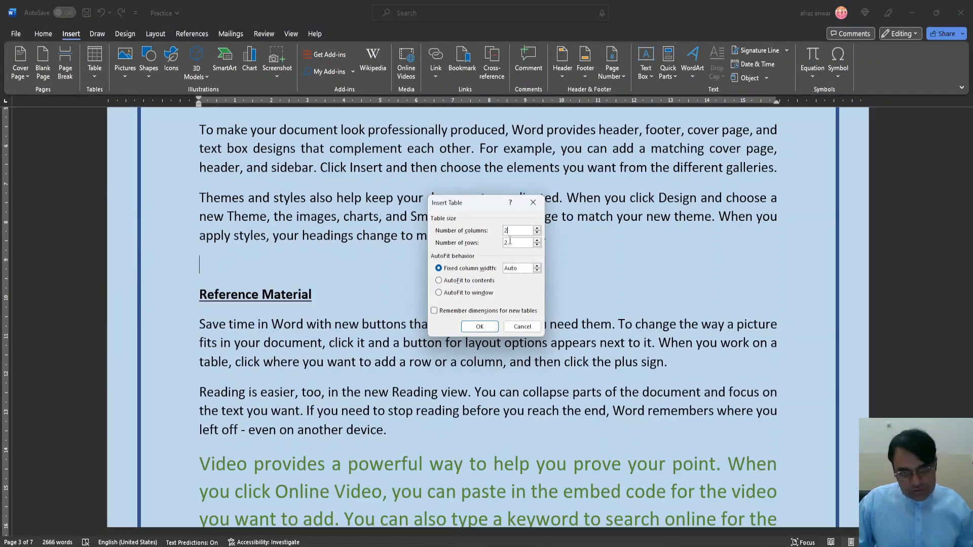
text(6)
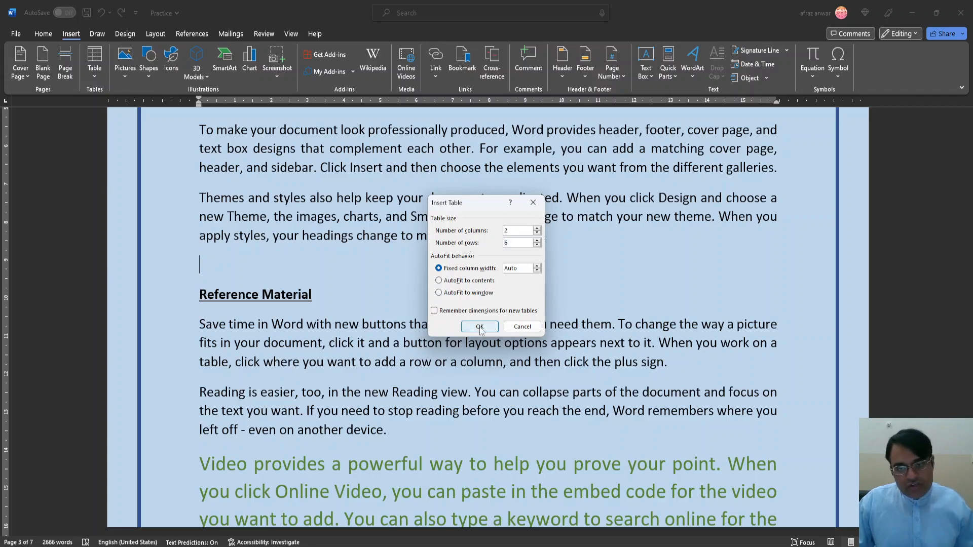
click(479, 328)
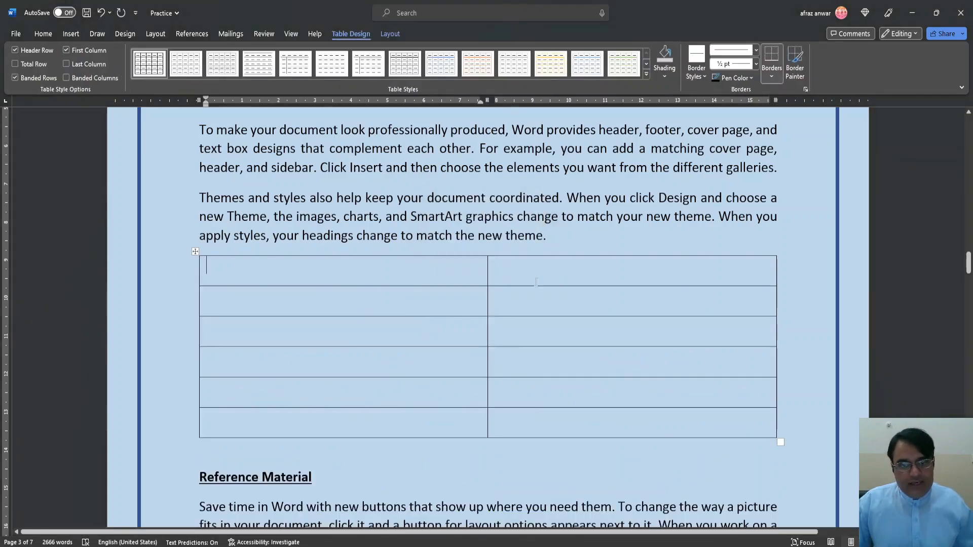
- Enter the headers "Reference" and "Material" in the first row of the new table
click(328, 278)
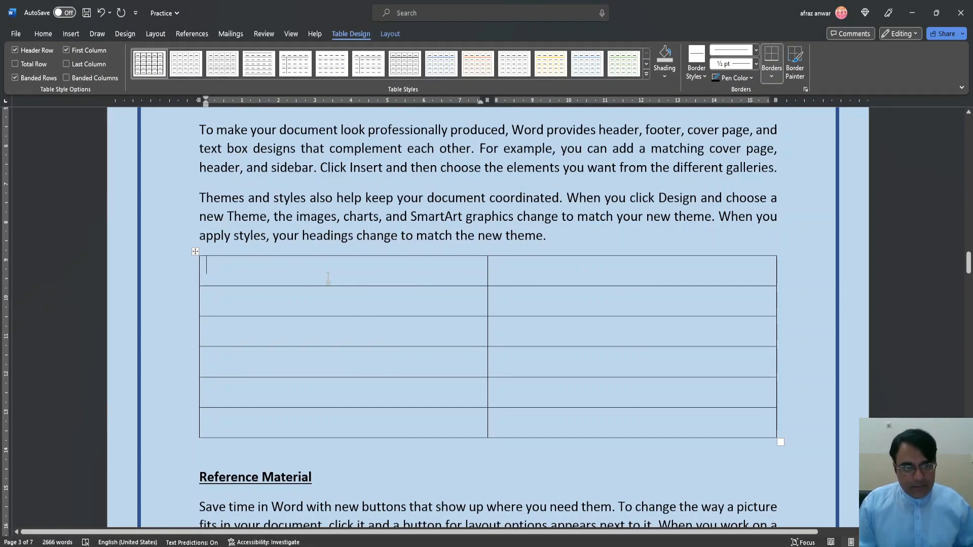
text(Ref)
text(e)
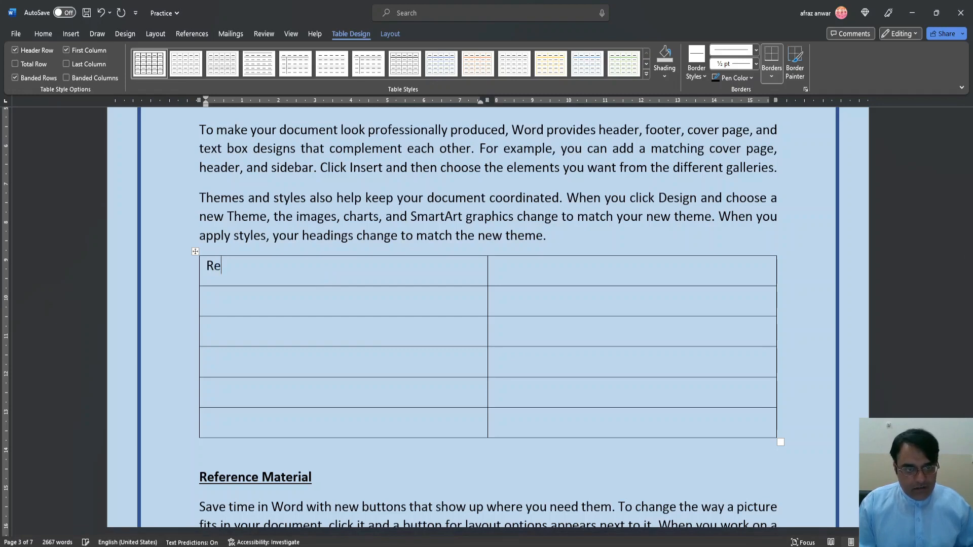
text(rence)
key(Tab)
text(Material)
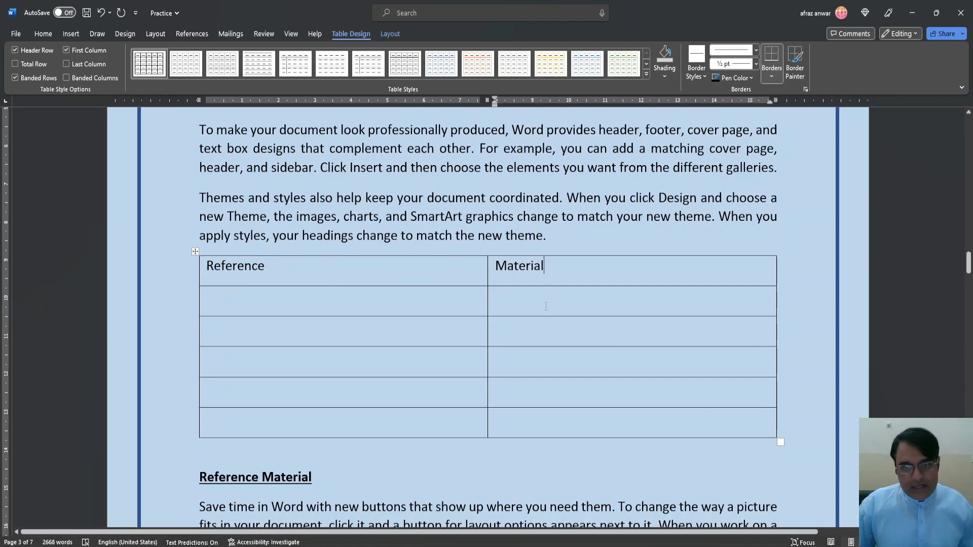
- Apply AutoFit Contents to the Reference/Material table so its columns fit their text
mouse_move(362, 268)
mouse_down()
mouse_move(507, 304)
mouse_move(534, 417)
mouse_up()
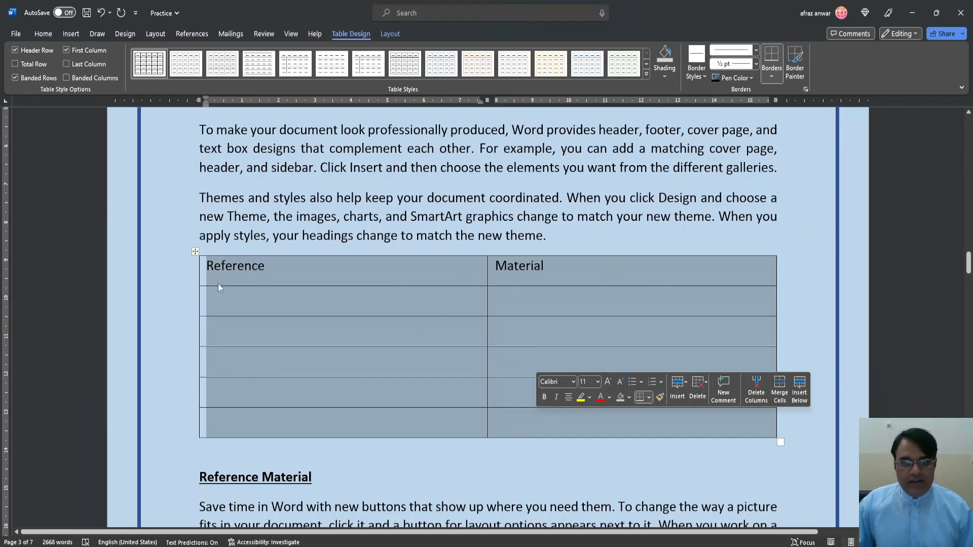
click(221, 324)
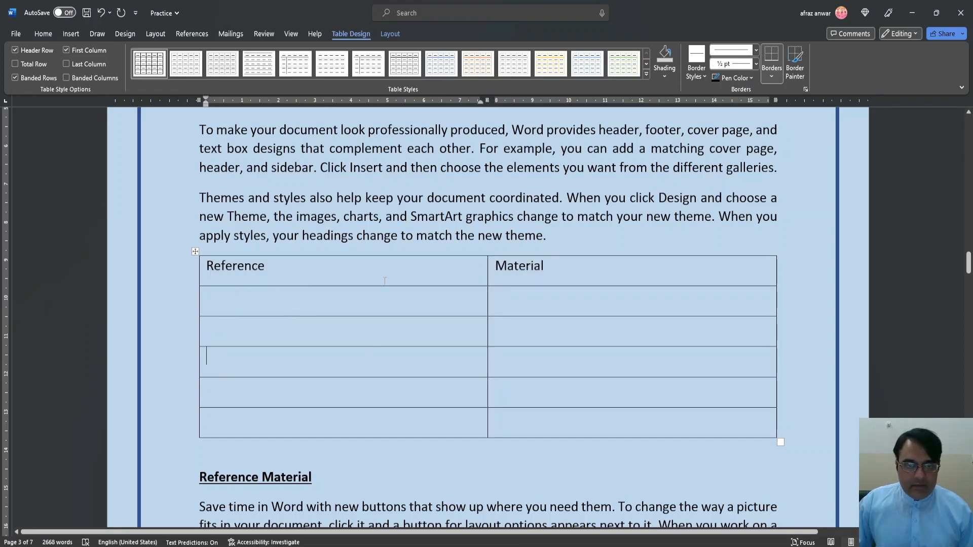
click(578, 276)
click(383, 35)
click(363, 35)
click(391, 34)
click(372, 33)
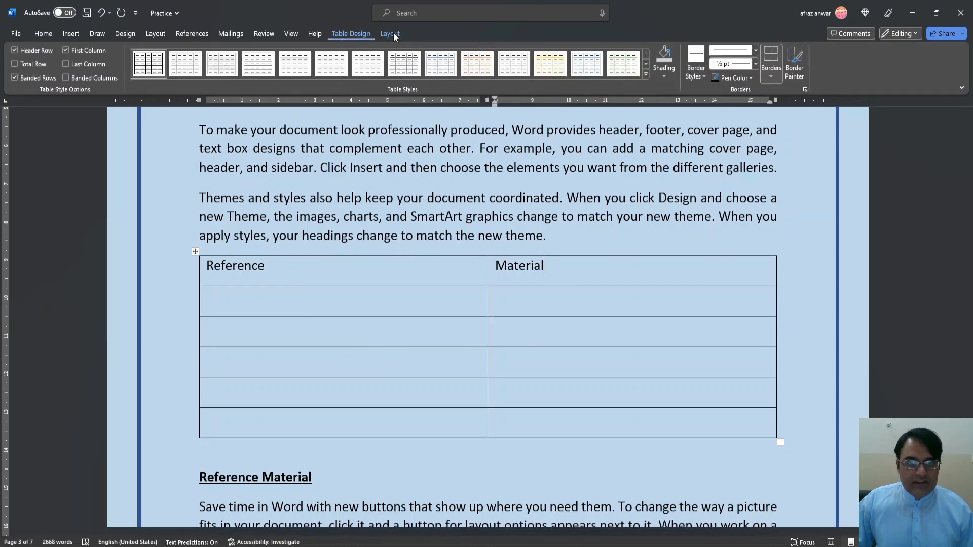
click(391, 34)
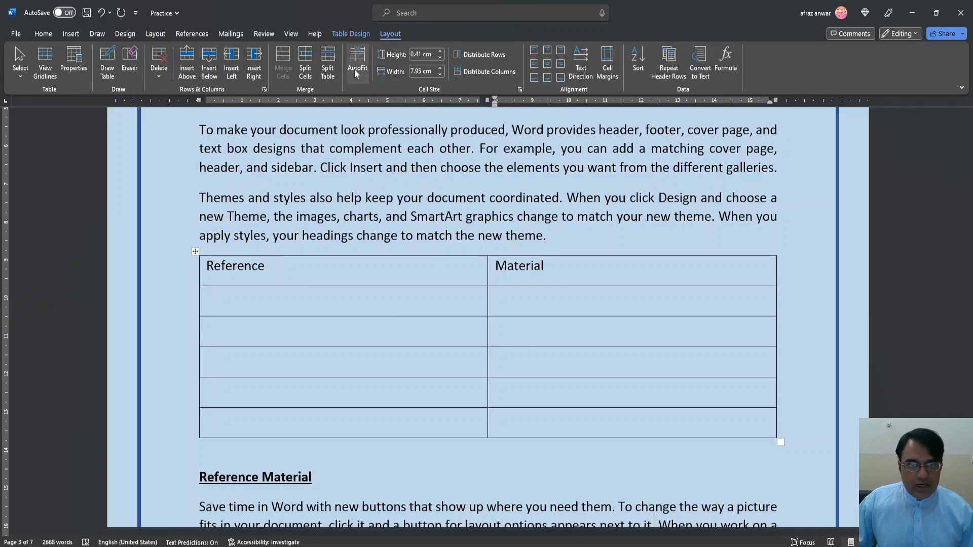
click(357, 77)
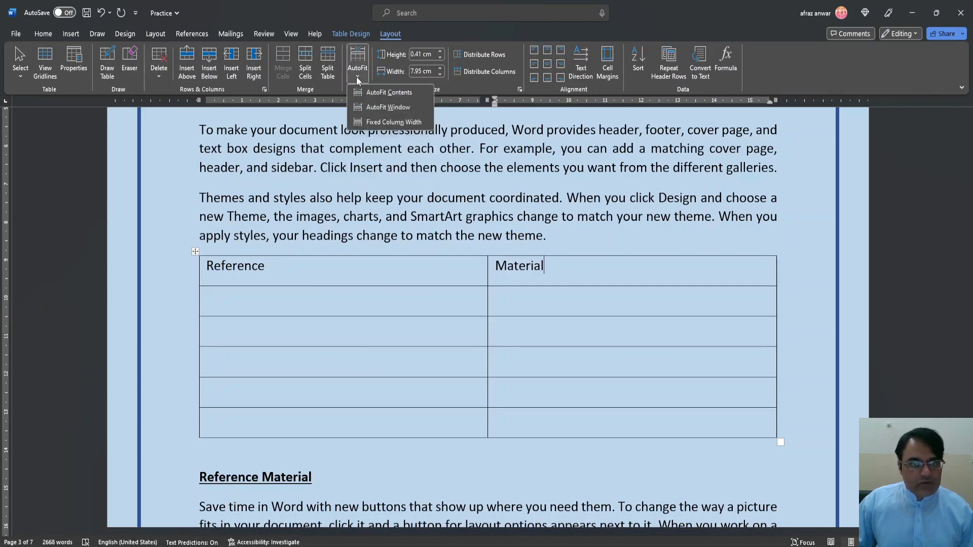
click(394, 93)
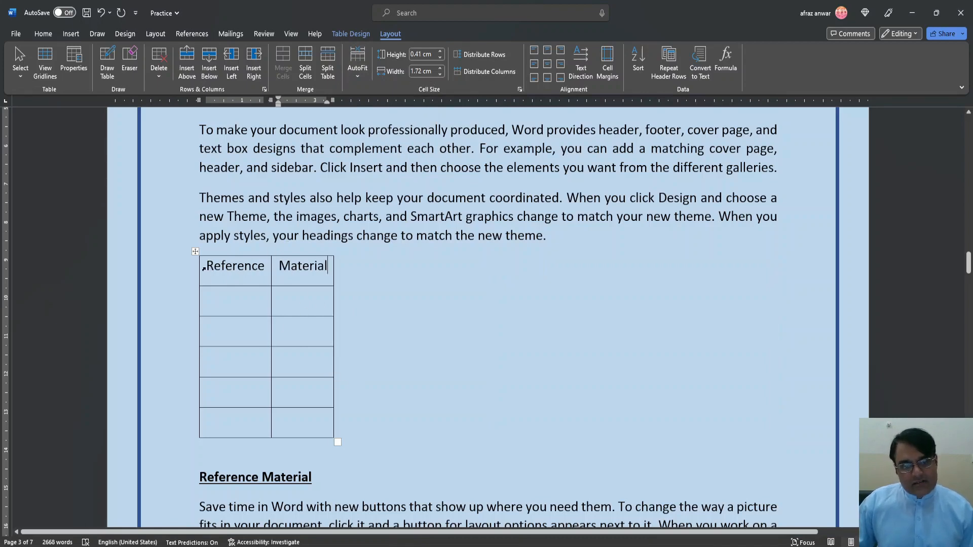
- Check the Create tables skills list in the skills-measured PDF in the browser, and return to the Word document
drag(223, 266, 325, 260)
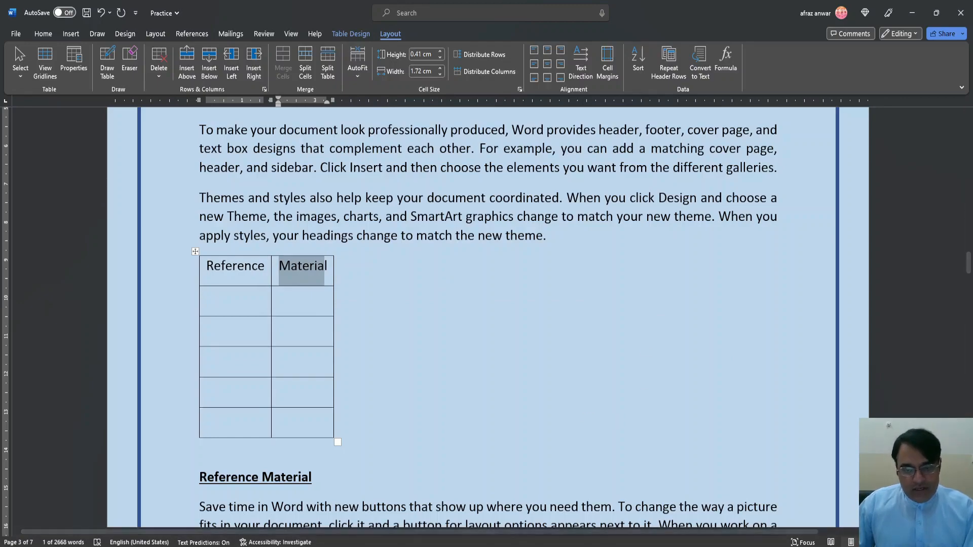
key(alt+Tab)
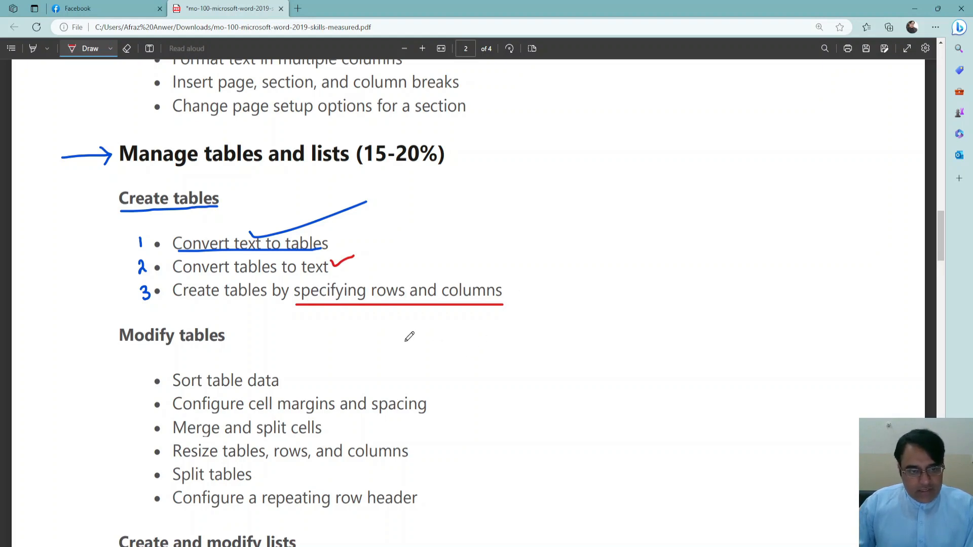
key(alt+Tab)
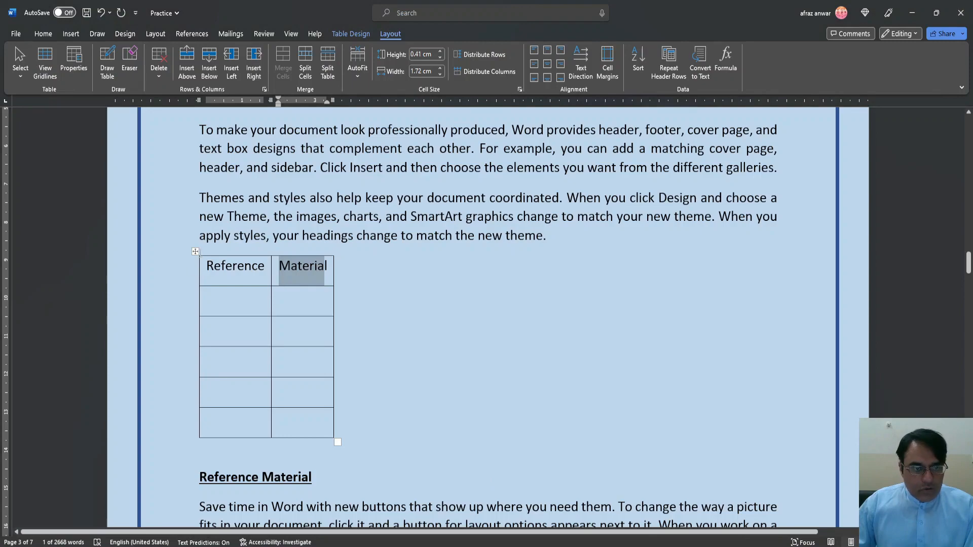
click(394, 308)
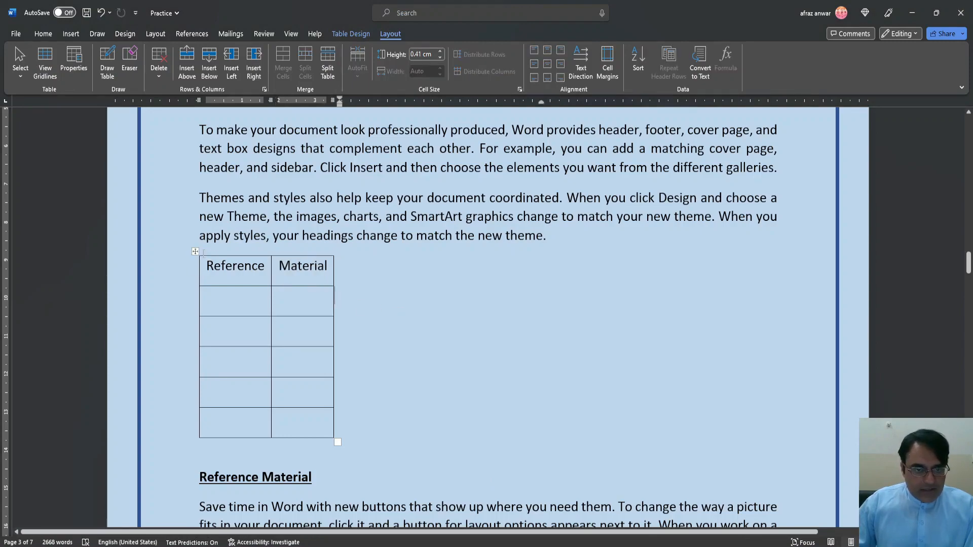
- Add a blank line above the "Save time in Word" paragraph on page 4
scroll(227, 269, down, 12)
scroll(227, 269, down, 5)
click(198, 229)
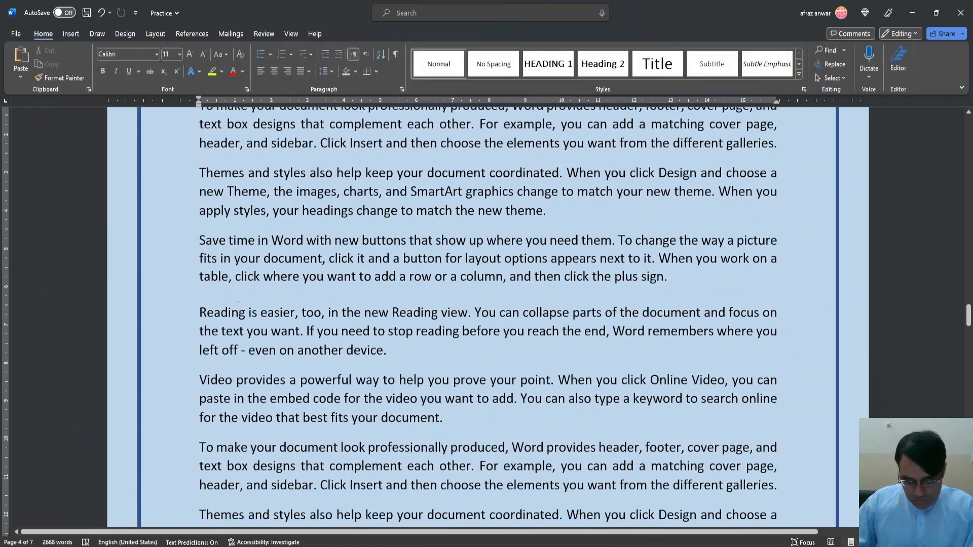
key(Return)
click(71, 34)
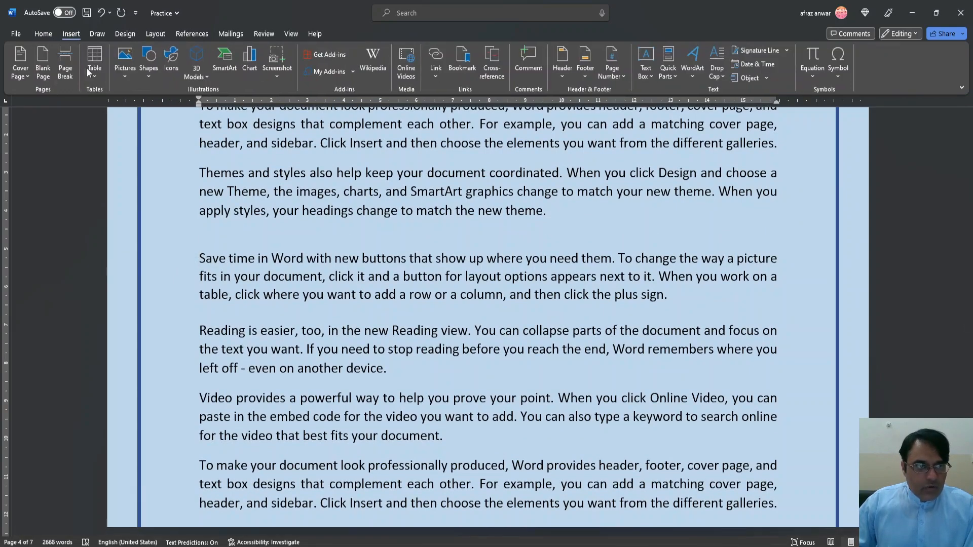
click(90, 66)
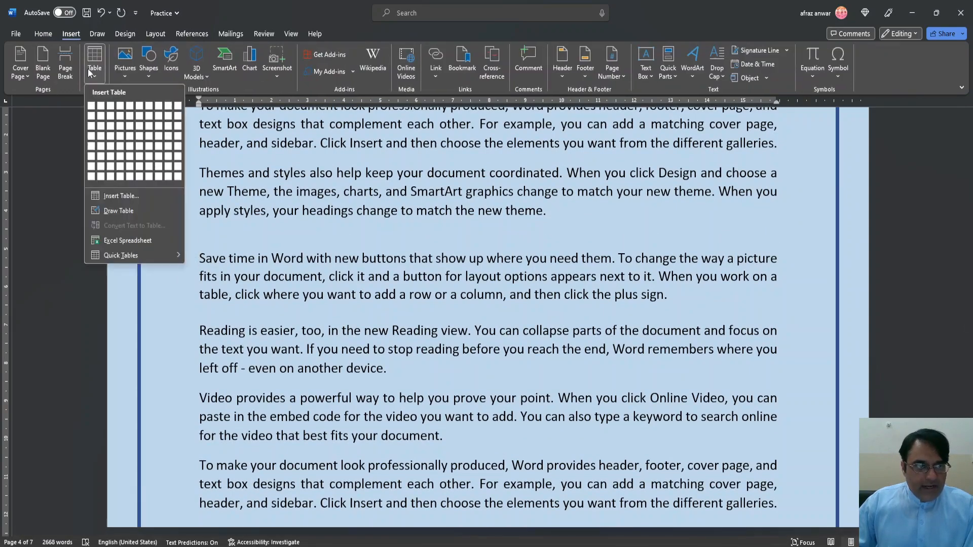
click(126, 199)
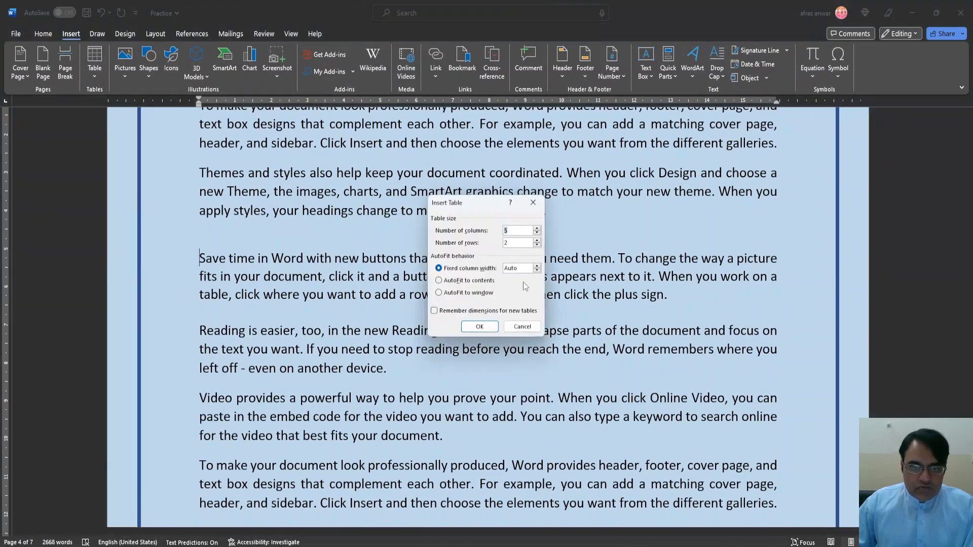
click(440, 284)
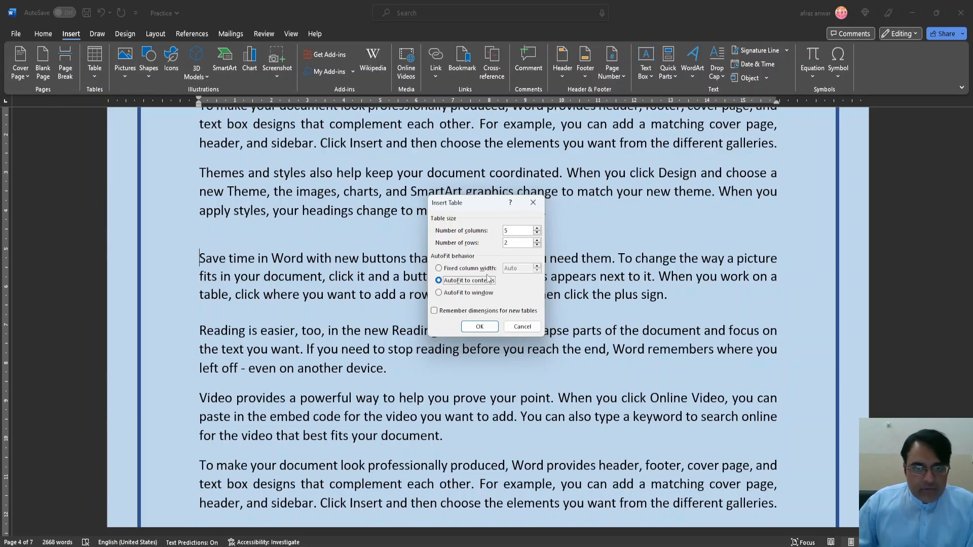
click(525, 329)
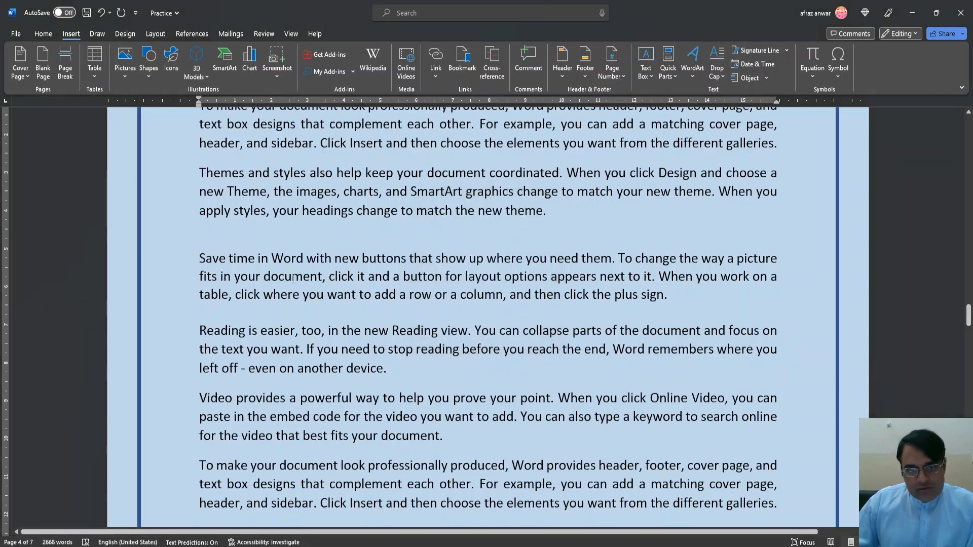
- Review the Name/Video/Time/Quality table and the hyphen-separated number text above the SAVING OF TIME heading
scroll(289, 276, up, 15)
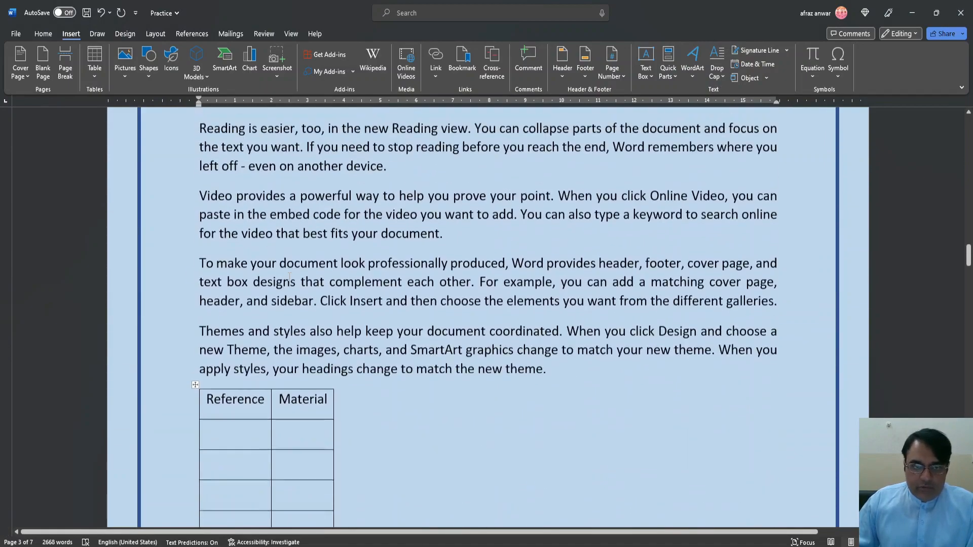
scroll(357, 274, up, 1)
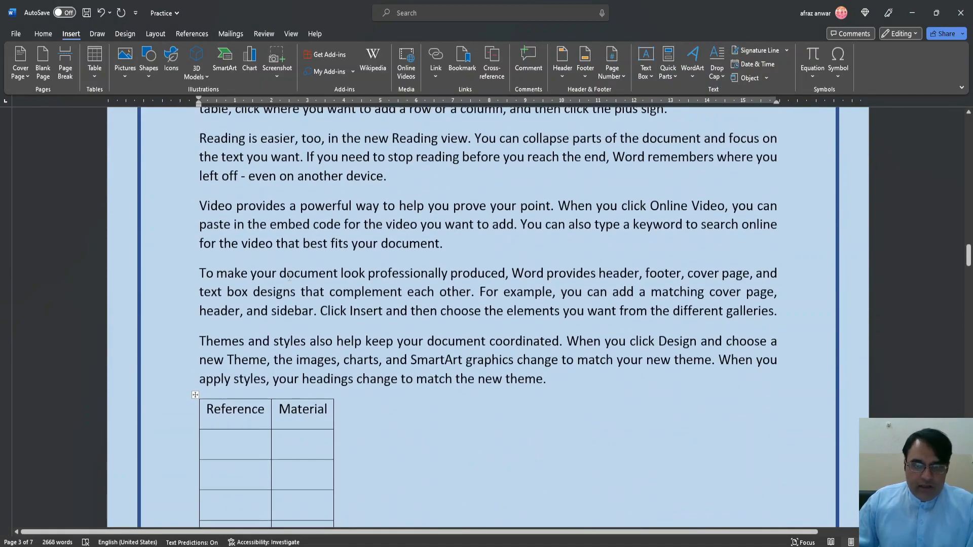
scroll(357, 274, up, 20)
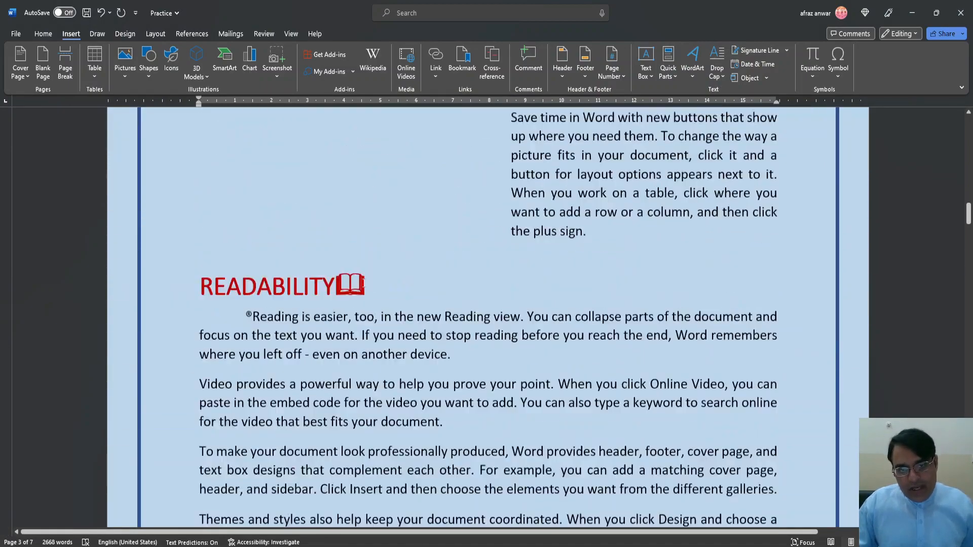
scroll(363, 283, up, 20)
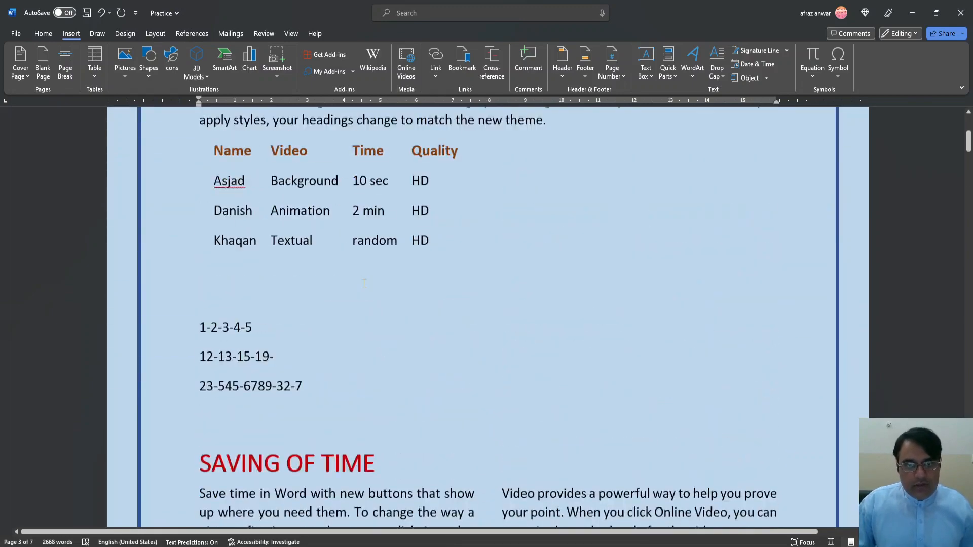
scroll(401, 313, down, 4)
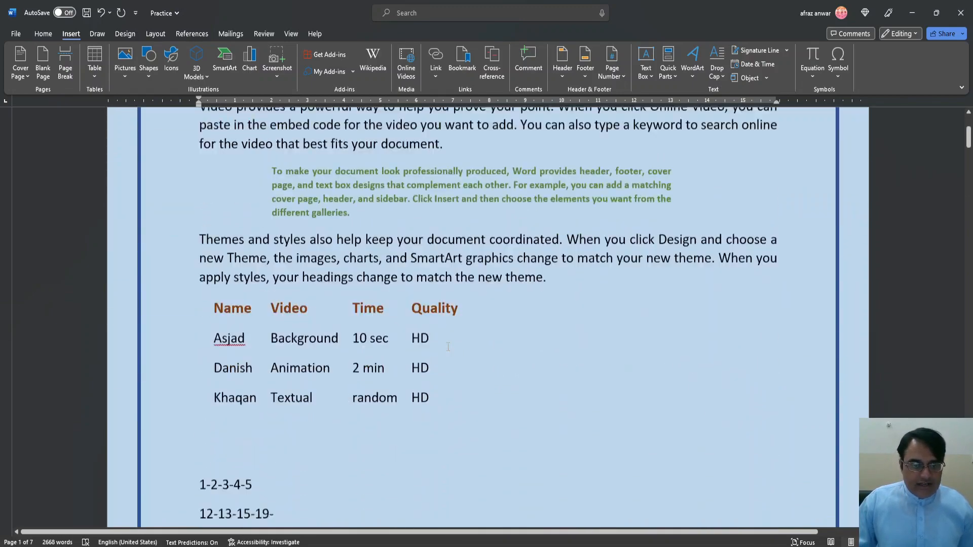